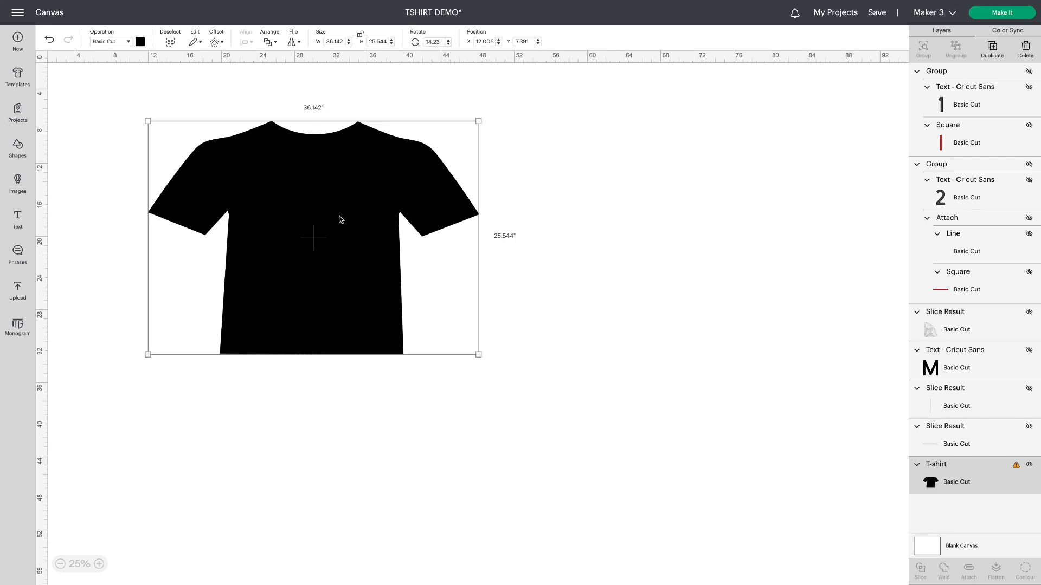
Step: Reposition the T-shirt slightly up and to the left on the canvas and unhide the T-shirt measuring instructions text
left_click_drag(341, 219, 308, 212)
left_click(598, 273)
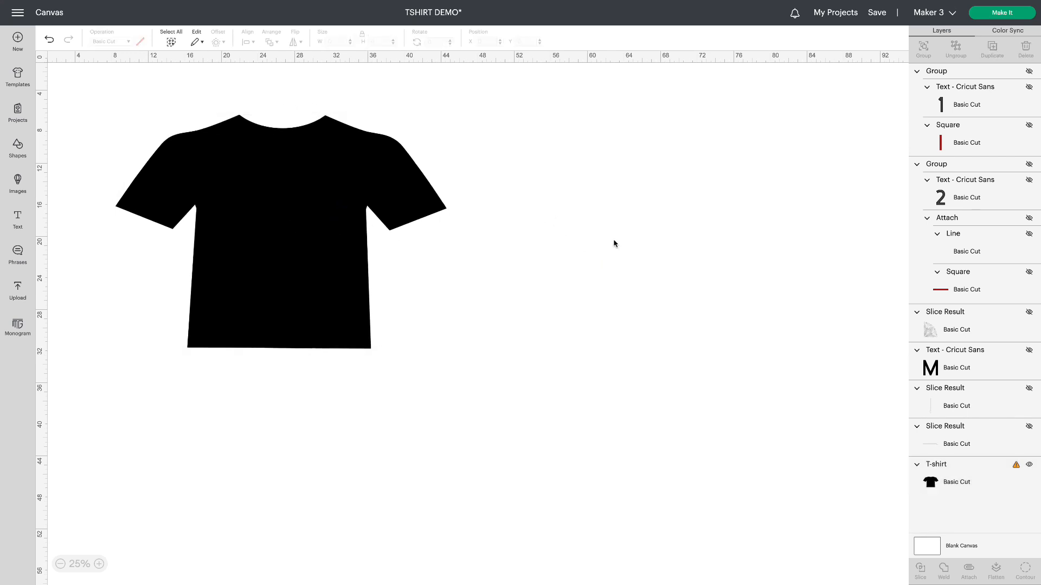
left_click(1030, 351)
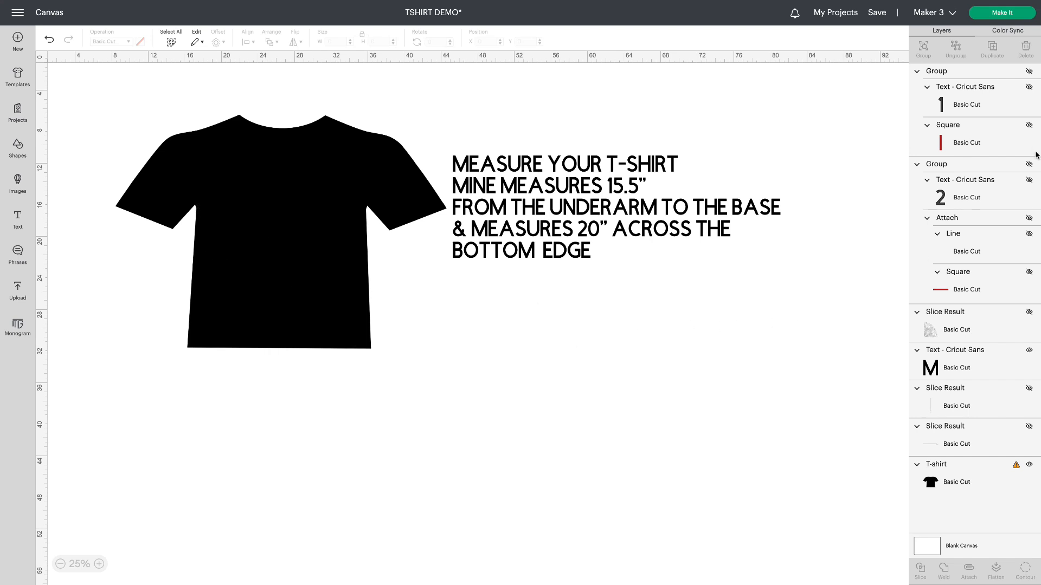
Step: Unhide the 15.5" red bar group and place it along the T-shirt's left side, from the underarm to the base
left_click(1028, 71)
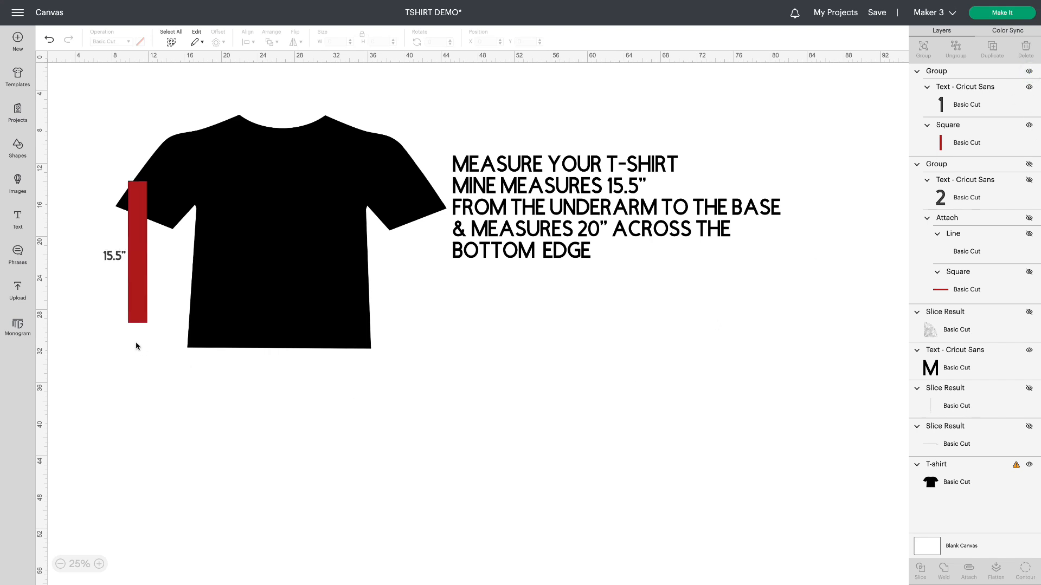
left_click(141, 291)
left_click_drag(161, 316, 179, 316)
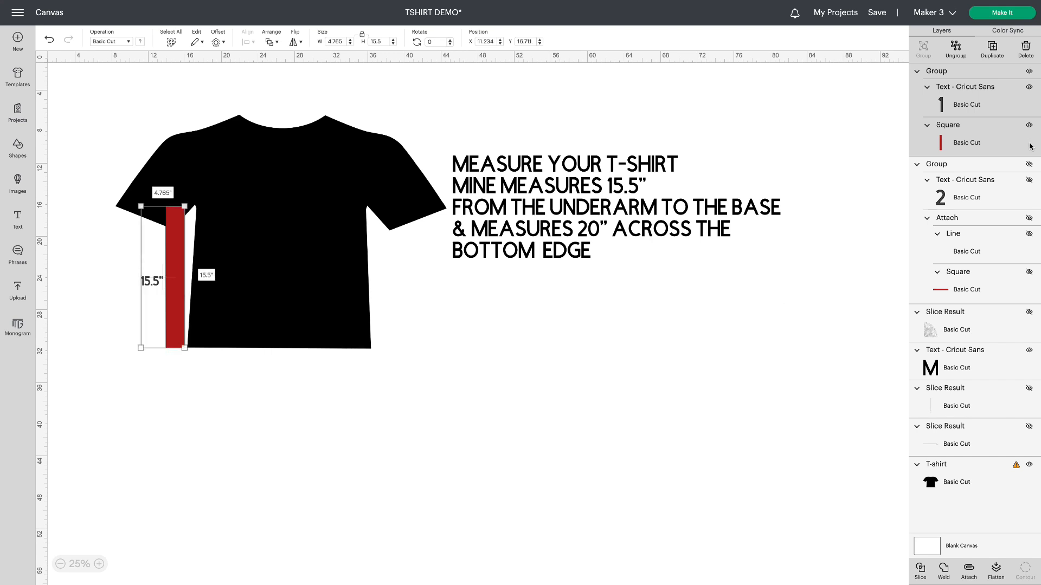
Step: Unhide the 20" red bar group and line it up just below the T-shirt's bottom edge
left_click(1028, 163)
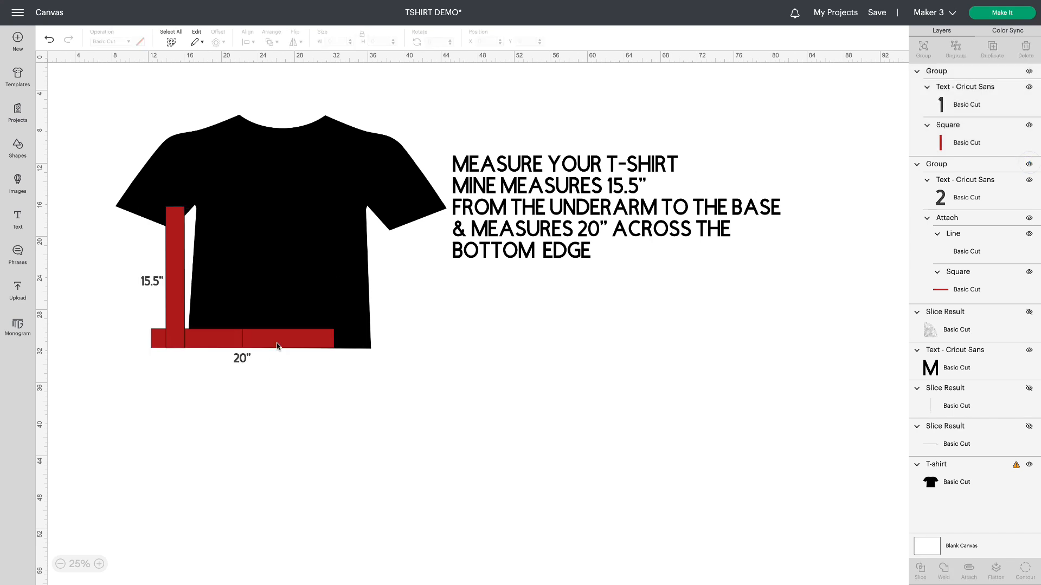
left_click_drag(266, 346, 302, 368)
left_click(443, 375)
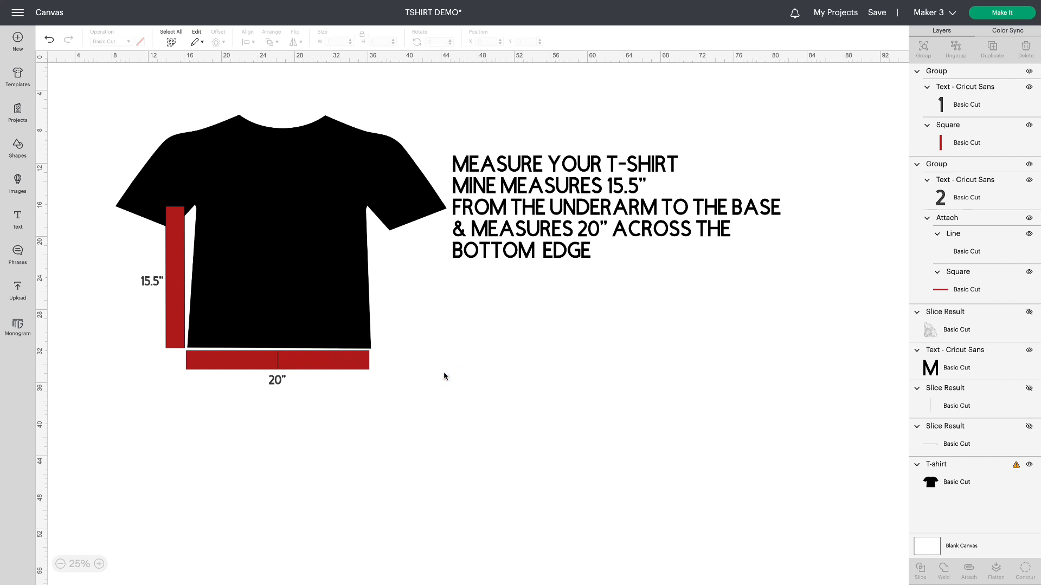
Step: Unhide the two white arrows and place them inside the T-shirt, one down the left side and one along the bottom edge
left_click(1029, 389)
left_click(205, 331)
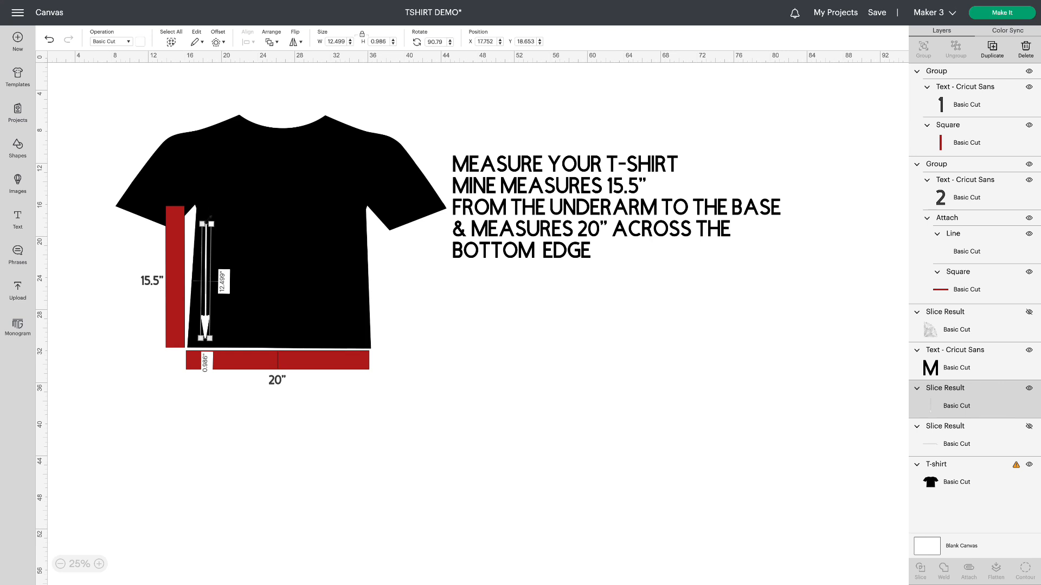
left_click(1028, 427)
left_click_drag(253, 313, 284, 342)
left_click_drag(205, 323, 198, 324)
left_click(456, 345)
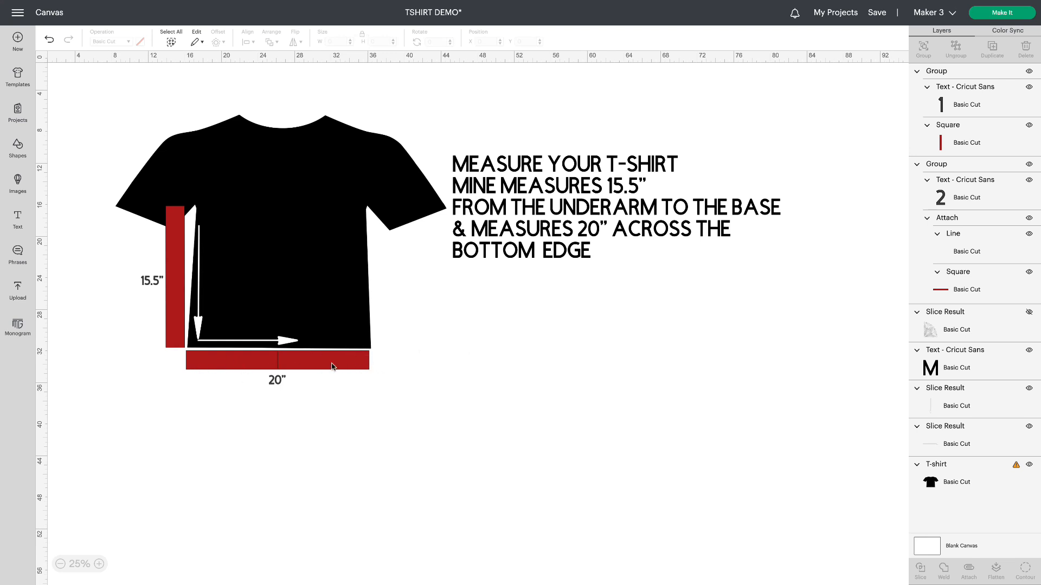
Step: Check the sizes of the horizontal and vertical arrows, unlocking the vertical arrow's proportions
left_click(285, 341)
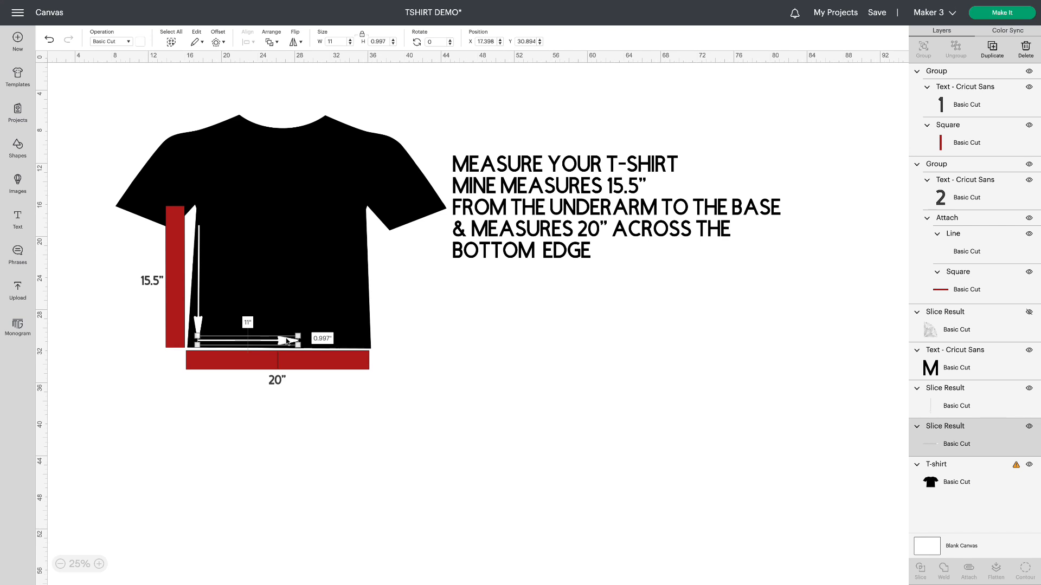
left_click(286, 339)
left_click(199, 322)
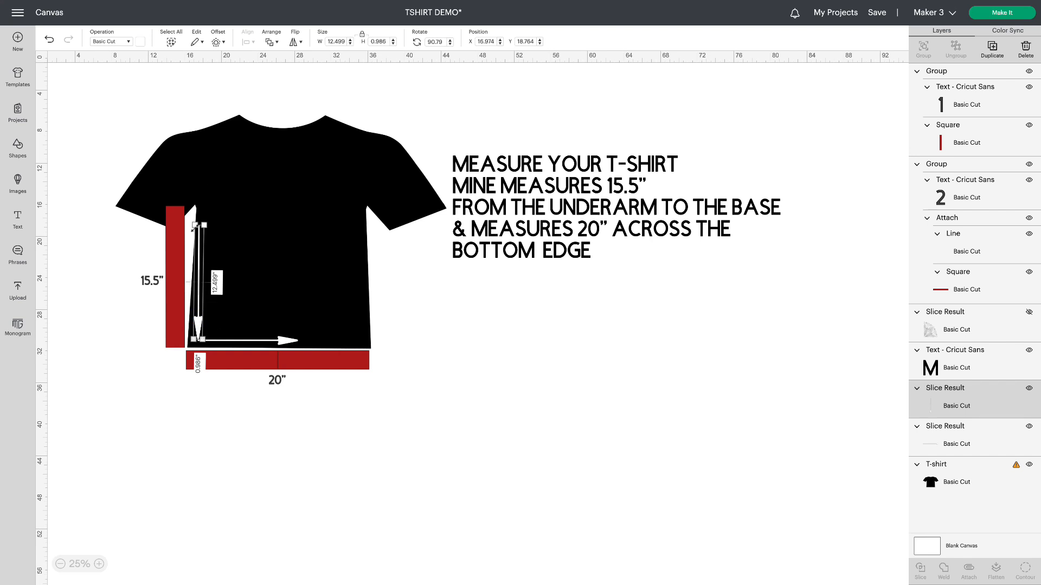
left_click(362, 35)
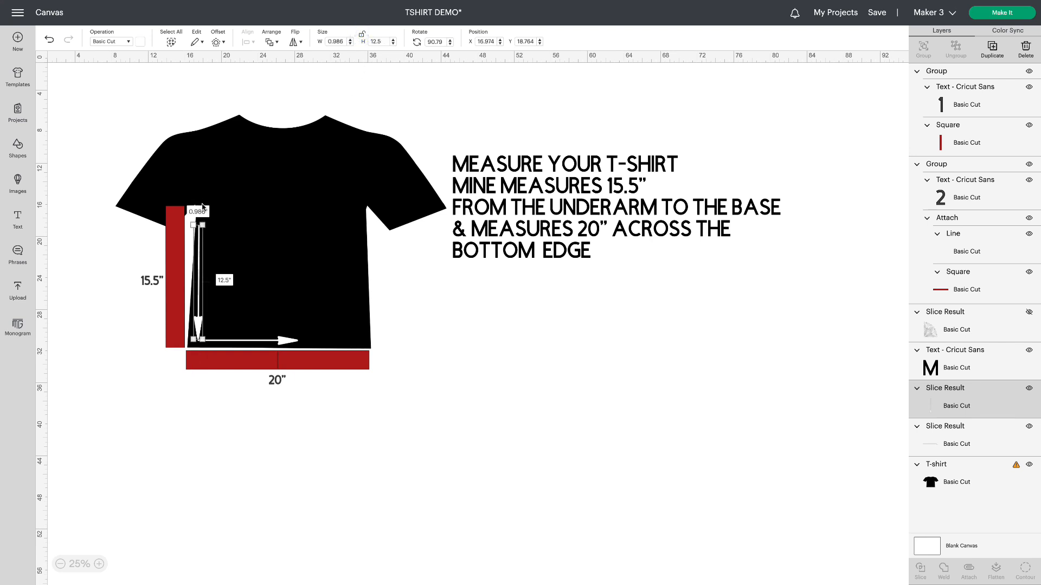
left_click(429, 339)
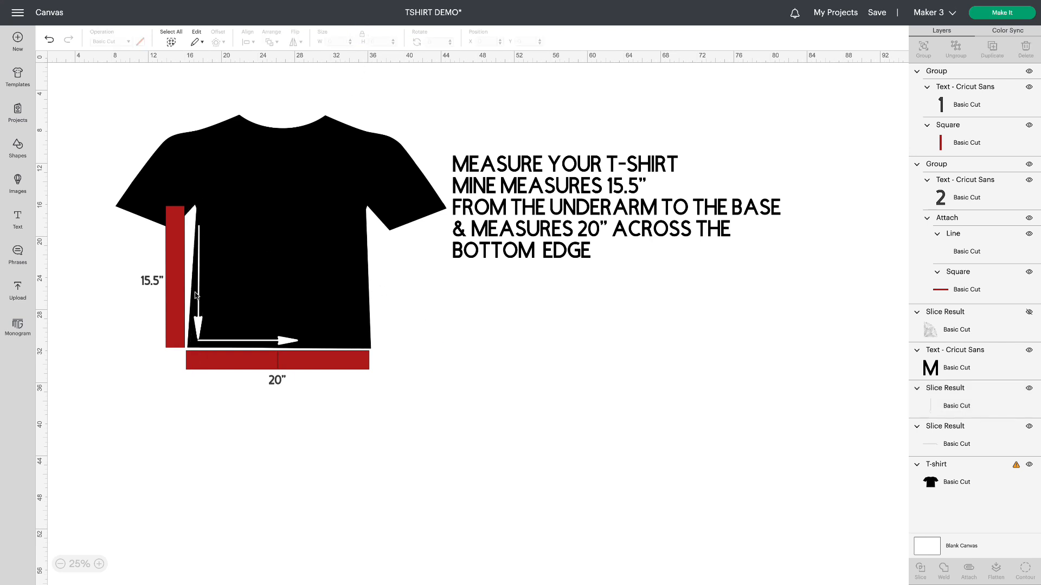
Step: Group all visible T-shirt, text, bar and arrow elements and hide the whole group
left_click(200, 299)
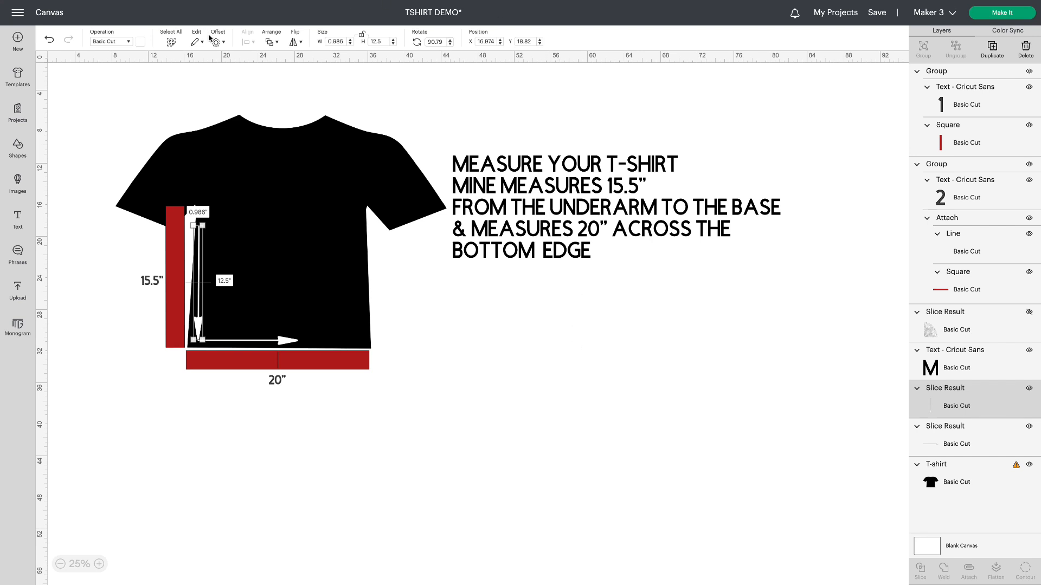
left_click(170, 42)
left_click(922, 47)
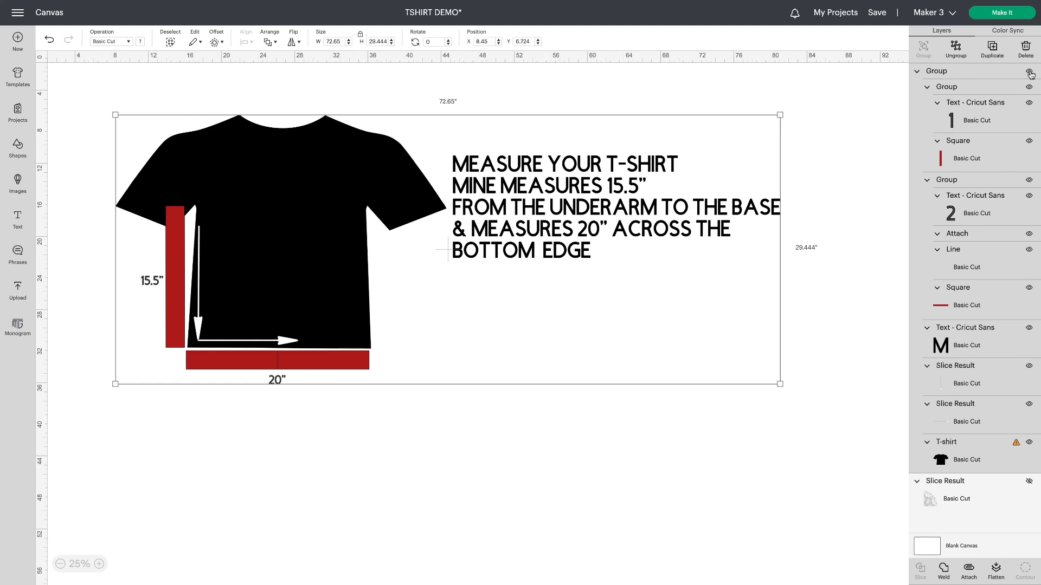
left_click(1029, 72)
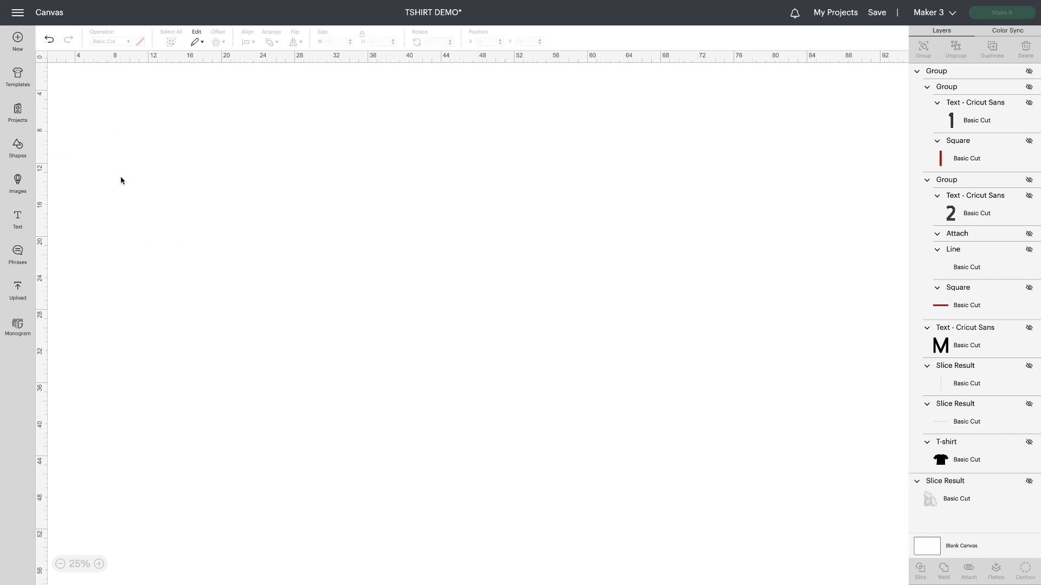
Step: Search the image library for "mandalas"
left_click(19, 183)
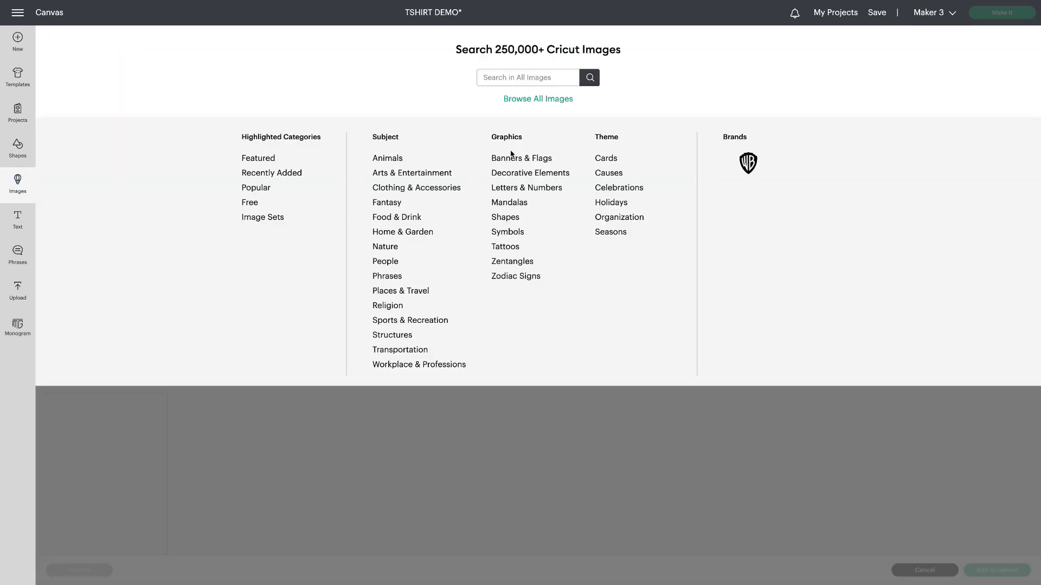
left_click(542, 79)
type("mandalas")
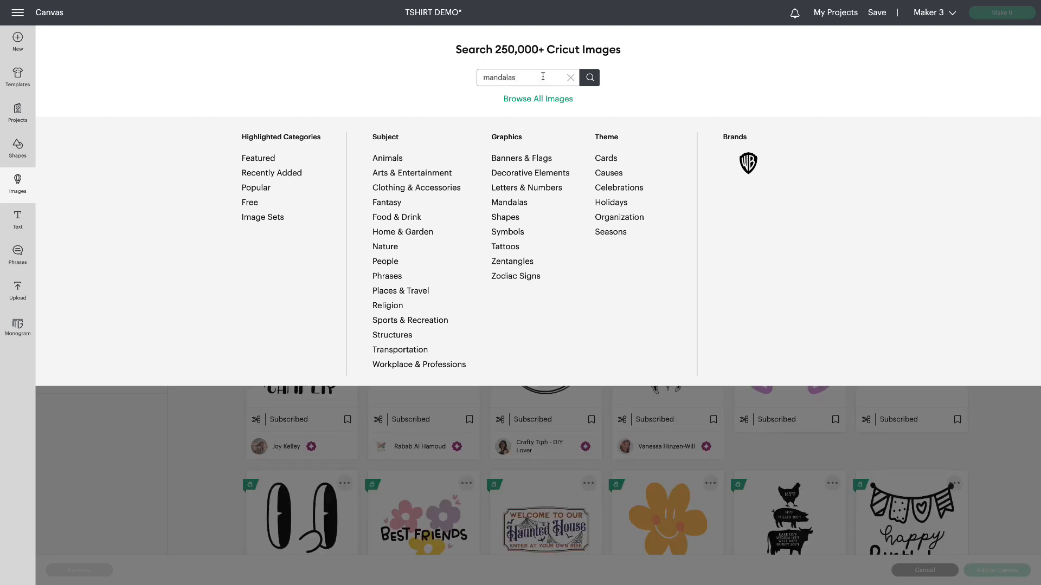
key("Return")
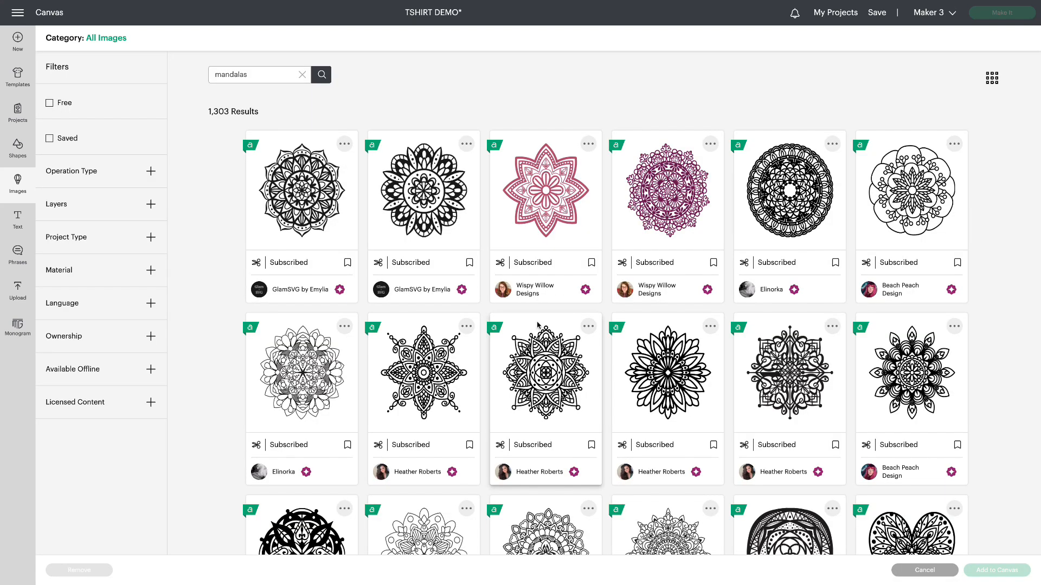
Step: Look through the mandala designs in the search results for a suitable pattern
scroll(537, 325, "down", 10)
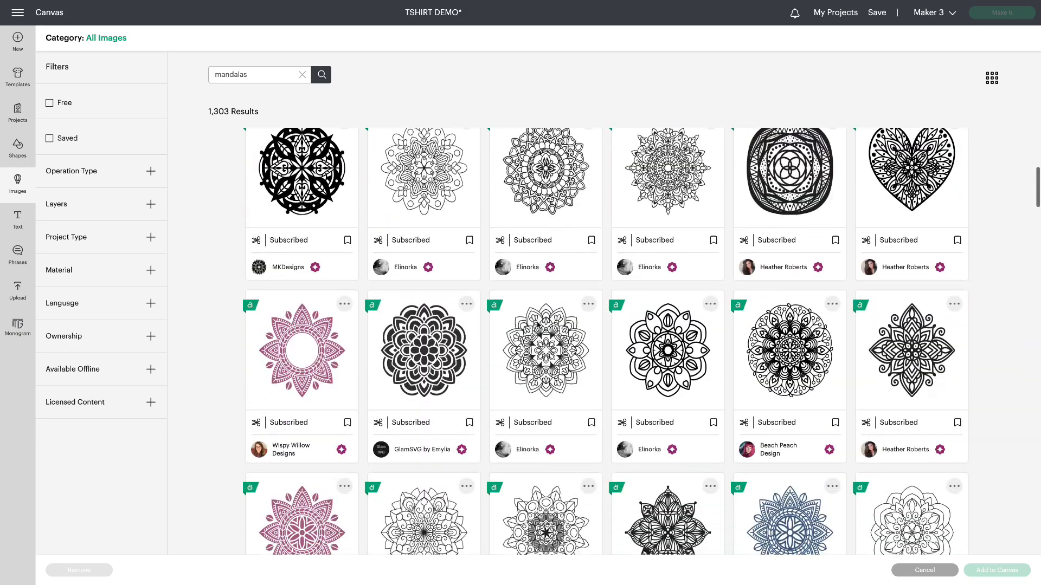
scroll(537, 324, "down", 10)
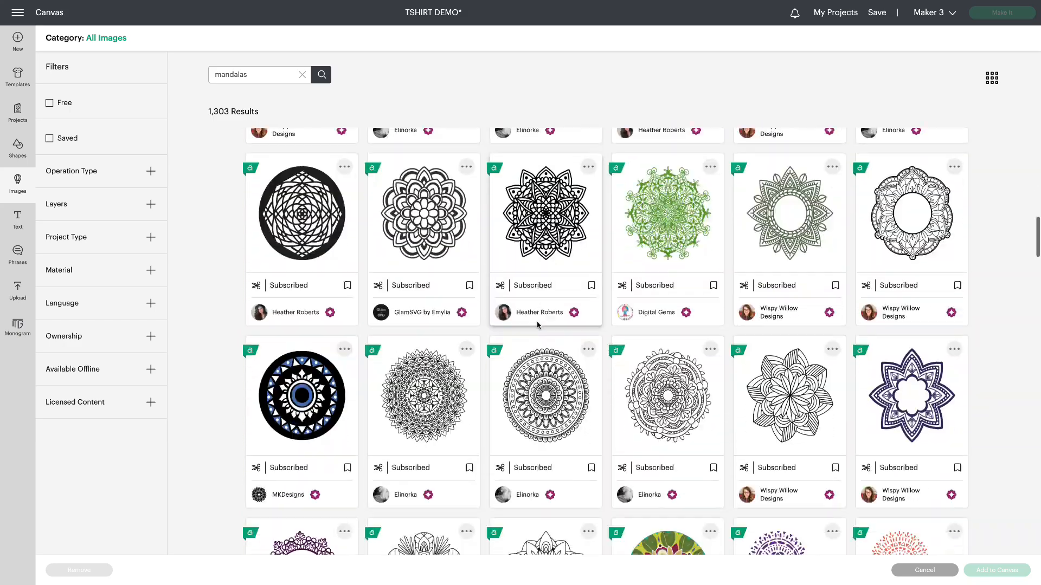
scroll(593, 329, "down", 1)
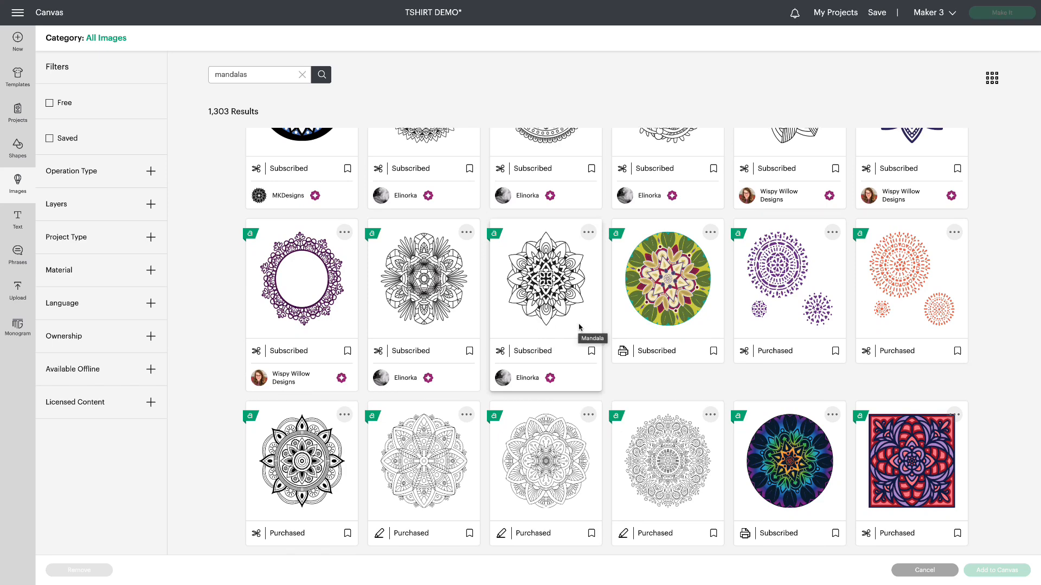
scroll(579, 326, "down", 10)
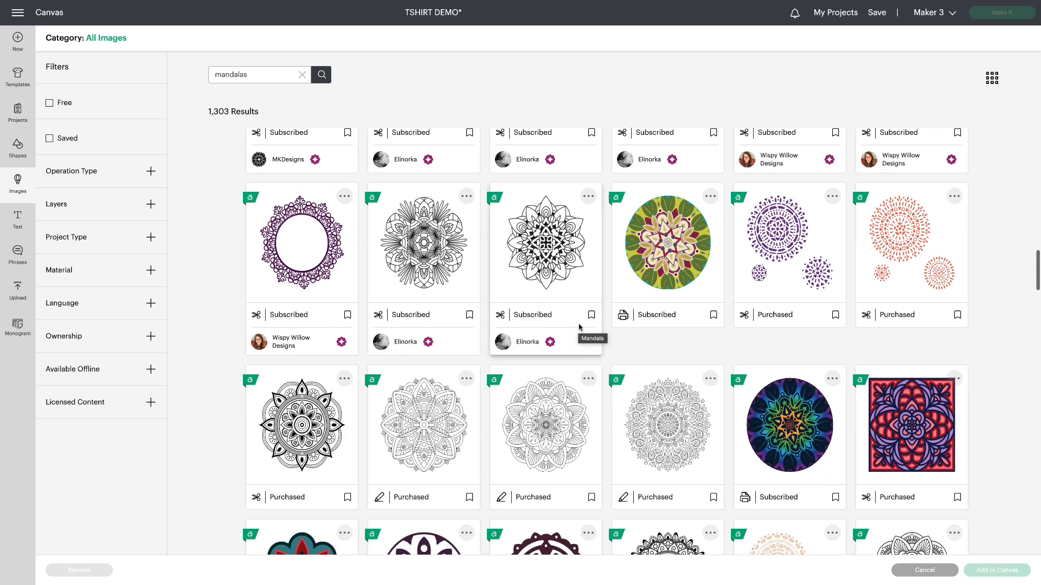
scroll(579, 326, "down", 10)
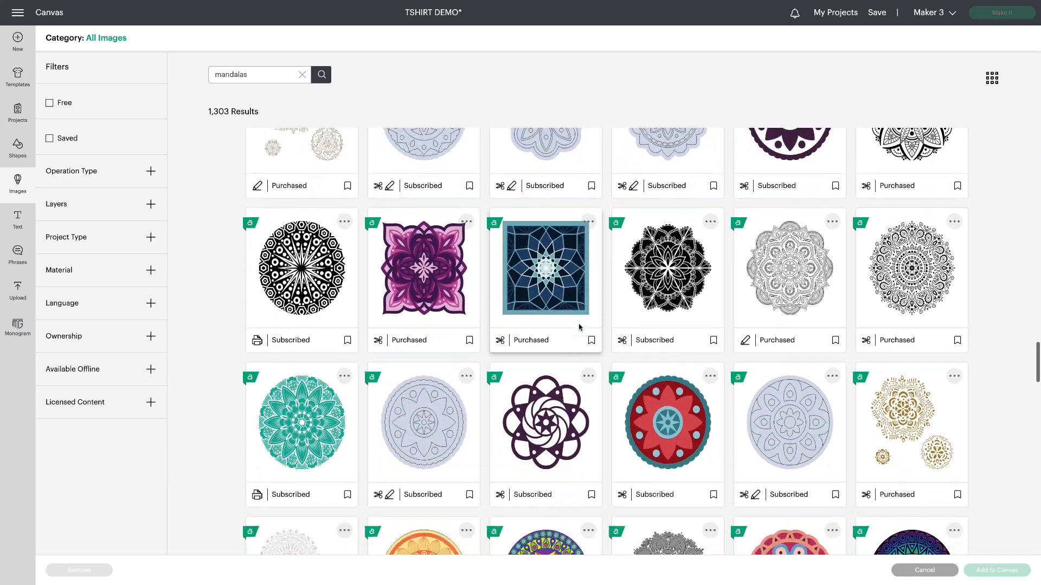
scroll(579, 326, "down", 8)
scroll(579, 327, "down", 6)
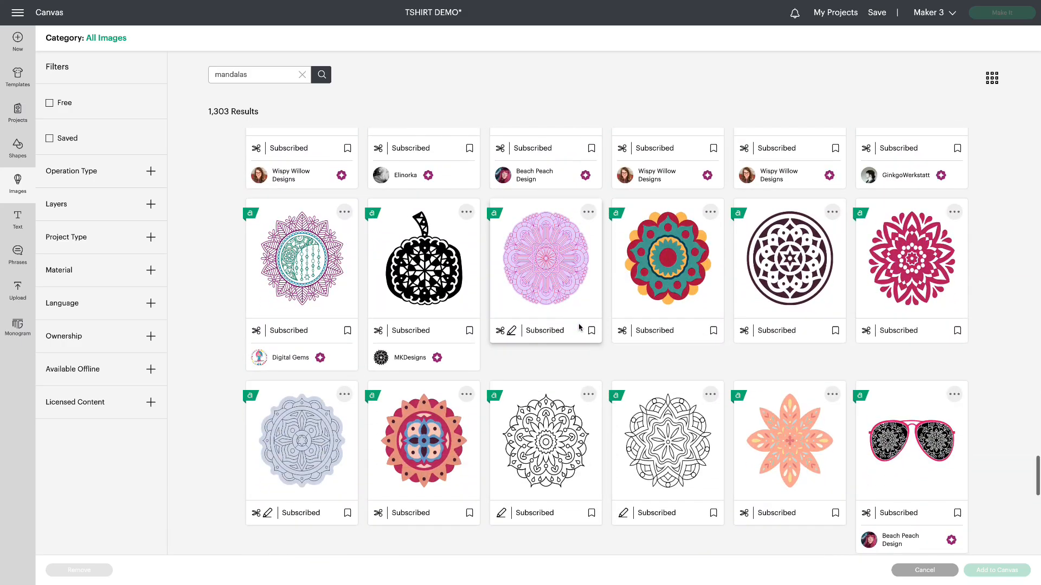
scroll(579, 327, "up", 20)
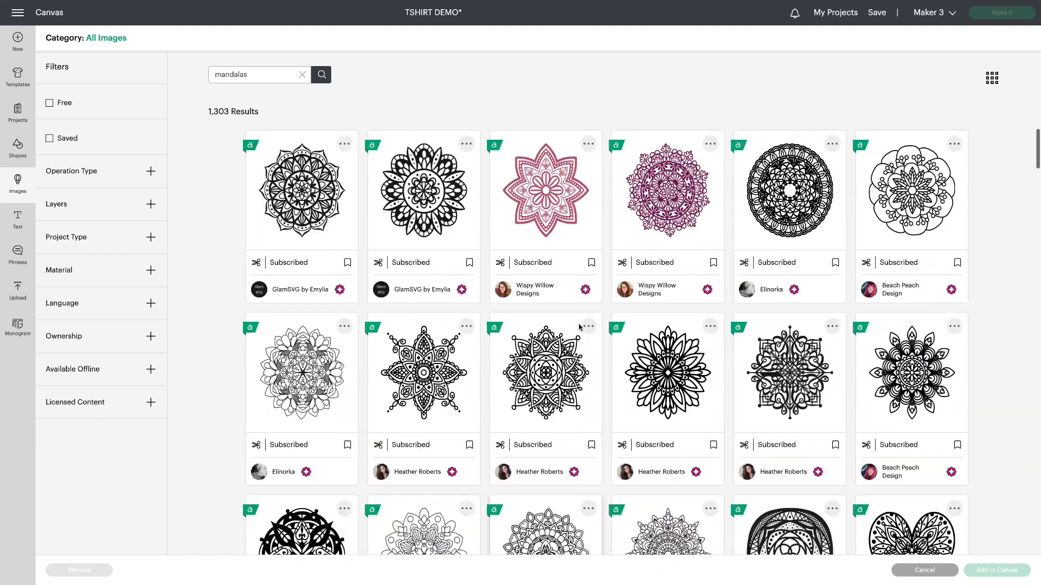
Step: Find the mandala image with code #m4A99E9D in the library and add it to the canvas
left_click_drag(249, 73, 188, 76)
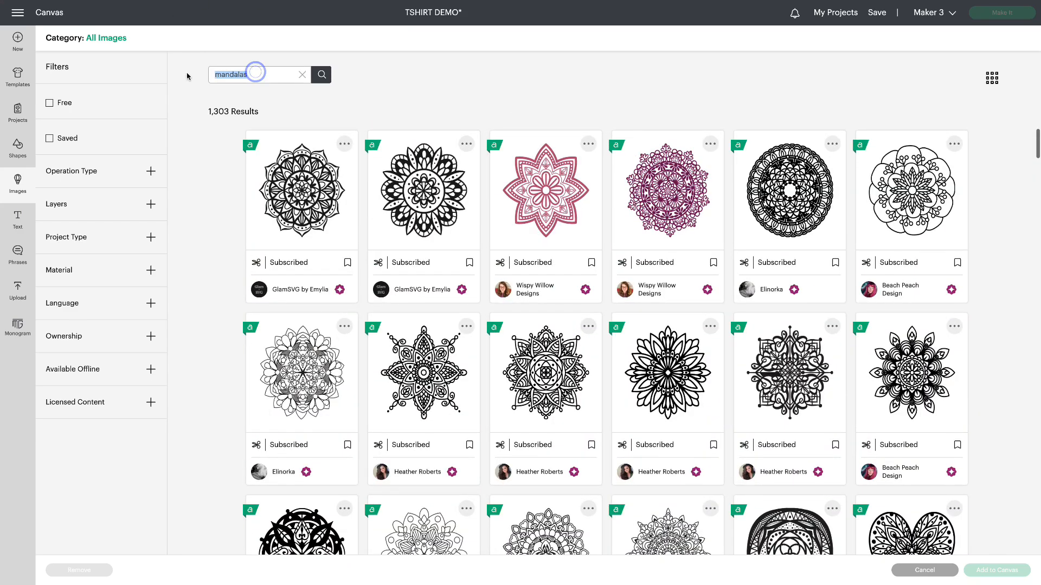
type("#m4A99E9D")
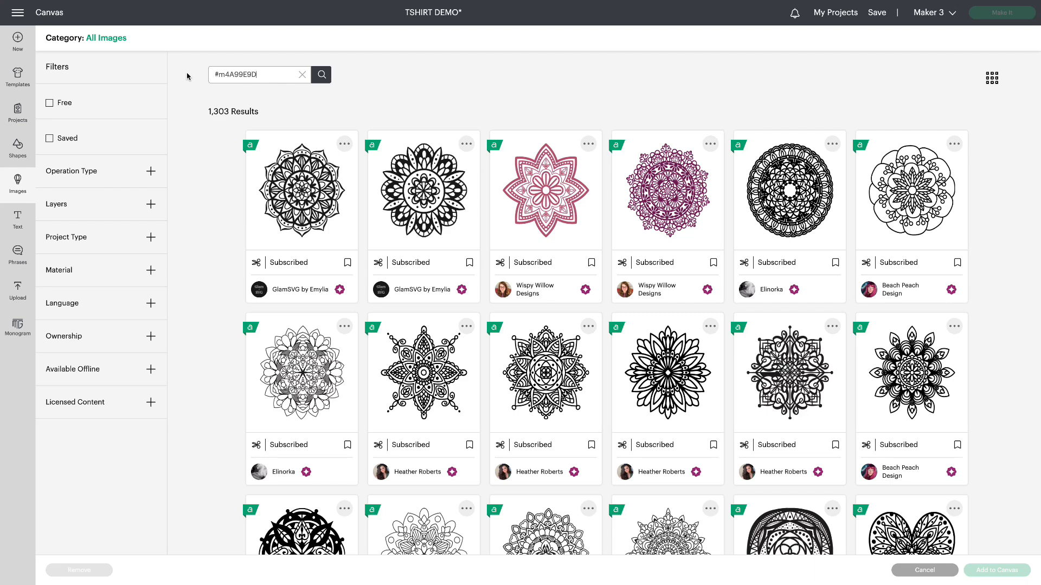
key("Return")
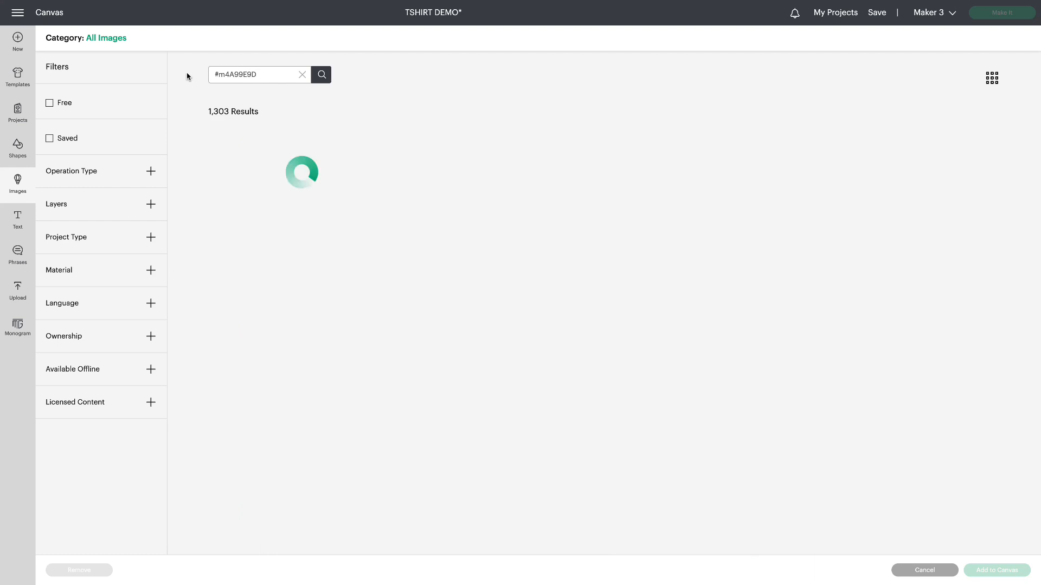
left_click(325, 191)
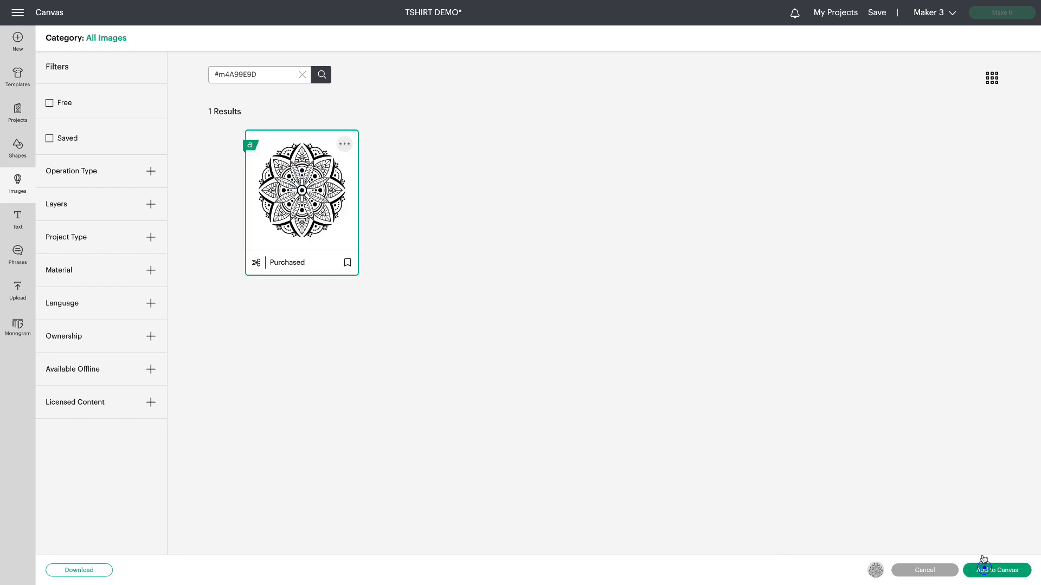
left_click(997, 570)
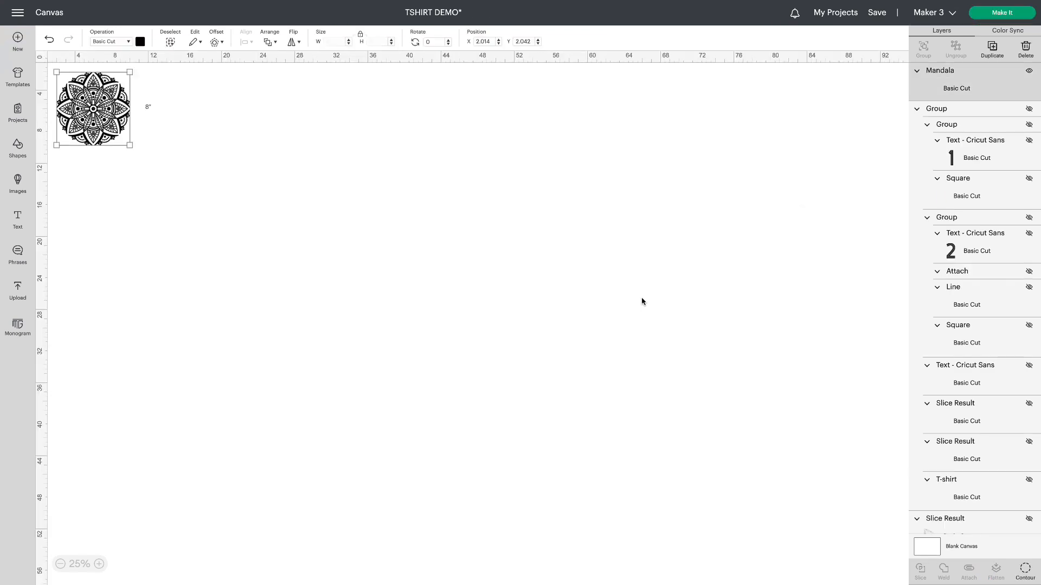
Step: Move the mandala toward the middle of the canvas and set its width to 23" with locked proportions
left_click_drag(86, 128, 352, 235)
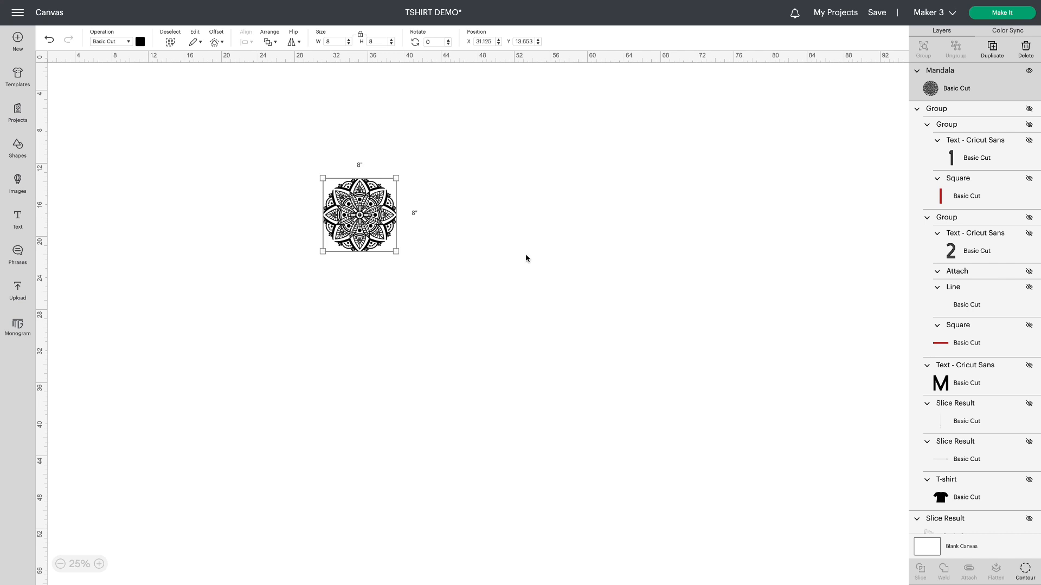
left_click(339, 41)
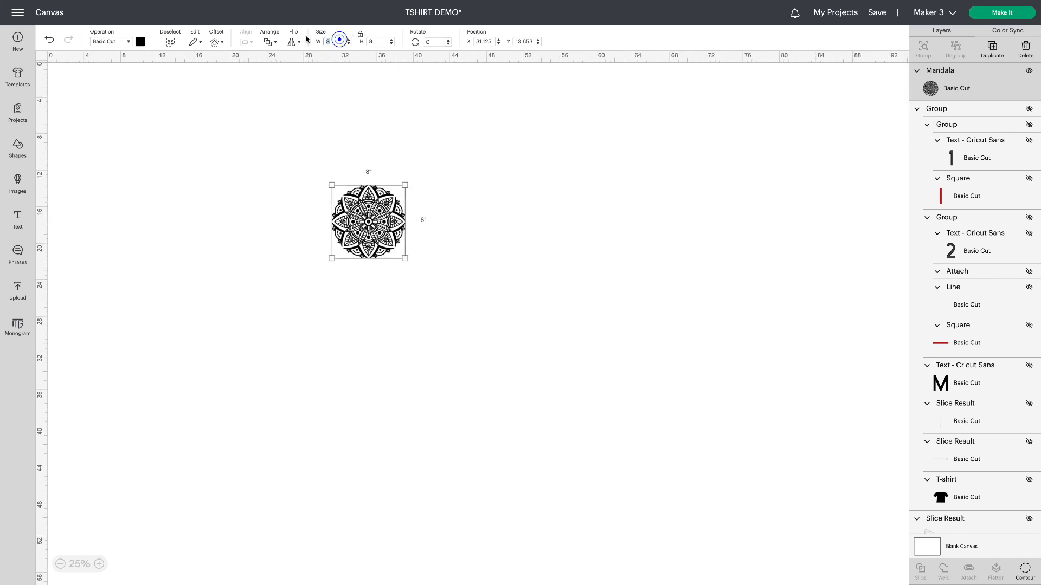
type("23")
key("Return")
left_click(679, 158)
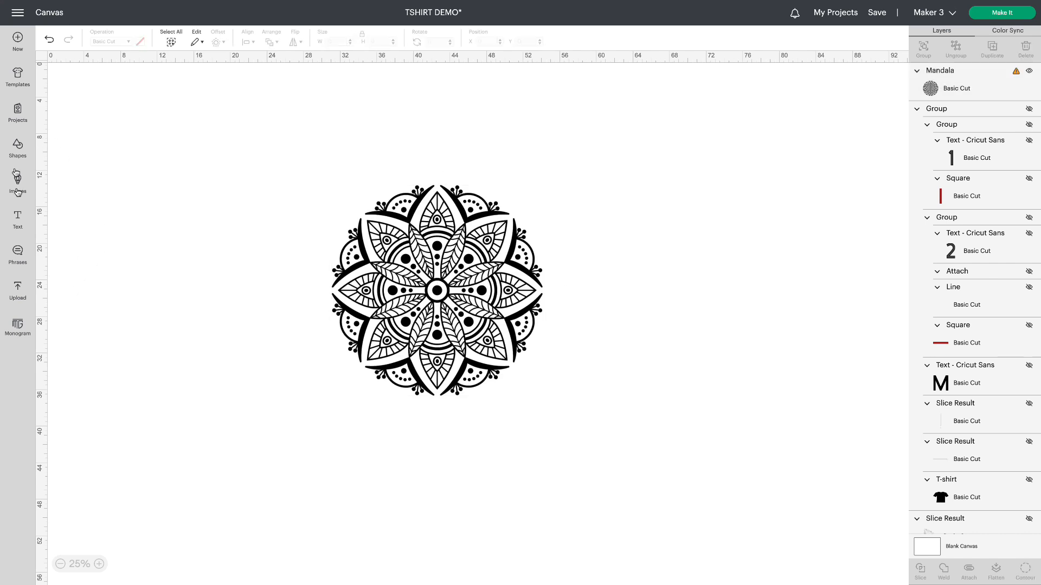
Step: Insert a square with sharp corners from the free shapes
left_click(18, 148)
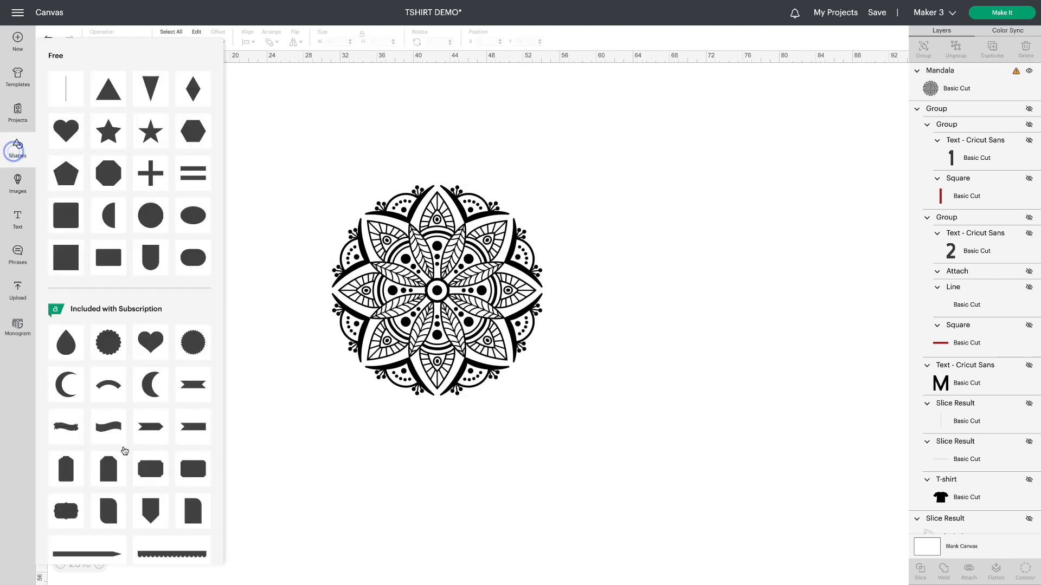
left_click(64, 263)
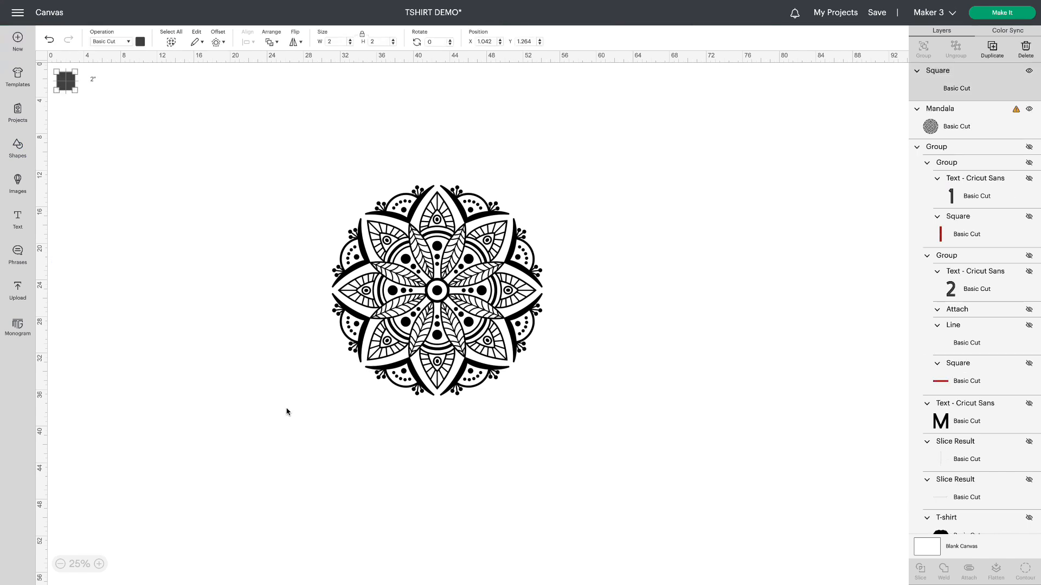
Step: Resize the square to 24" and place it over the mandala's left half, with its right edge on the mandala's vertical center line
left_click_drag(75, 91, 239, 251)
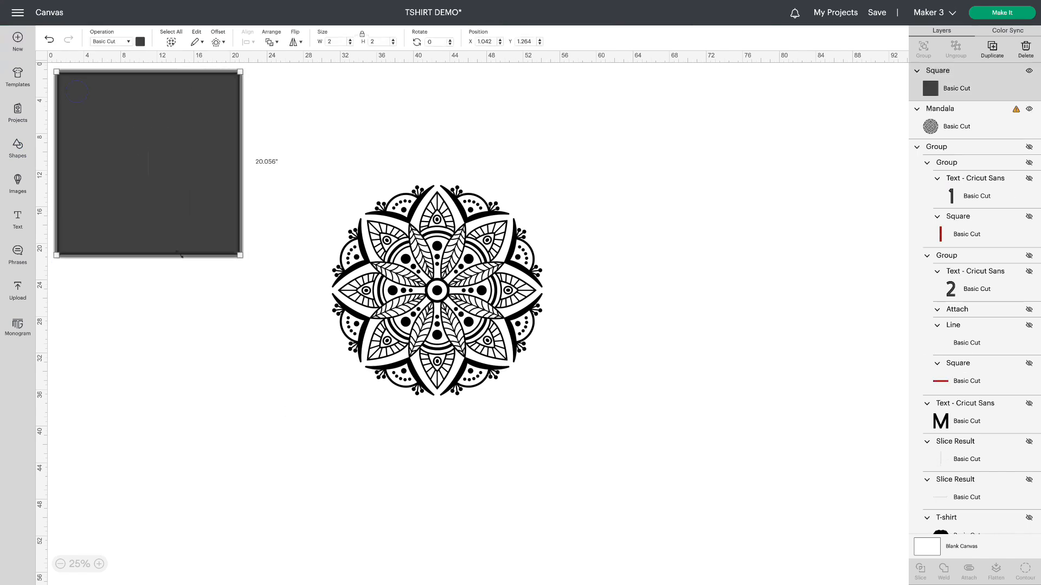
left_click_drag(150, 217, 346, 312)
left_click(345, 41)
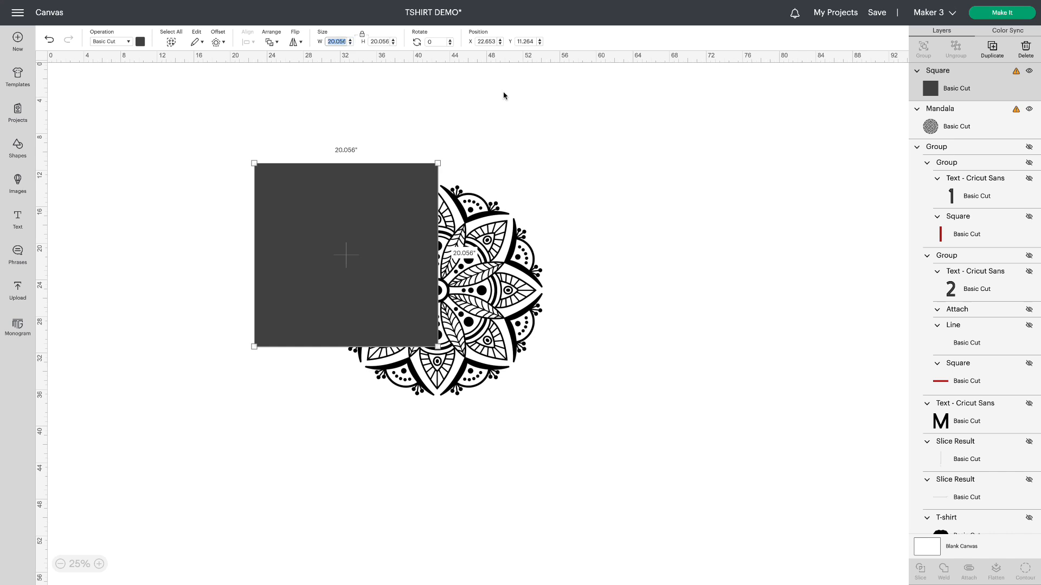
type("24")
key("Return")
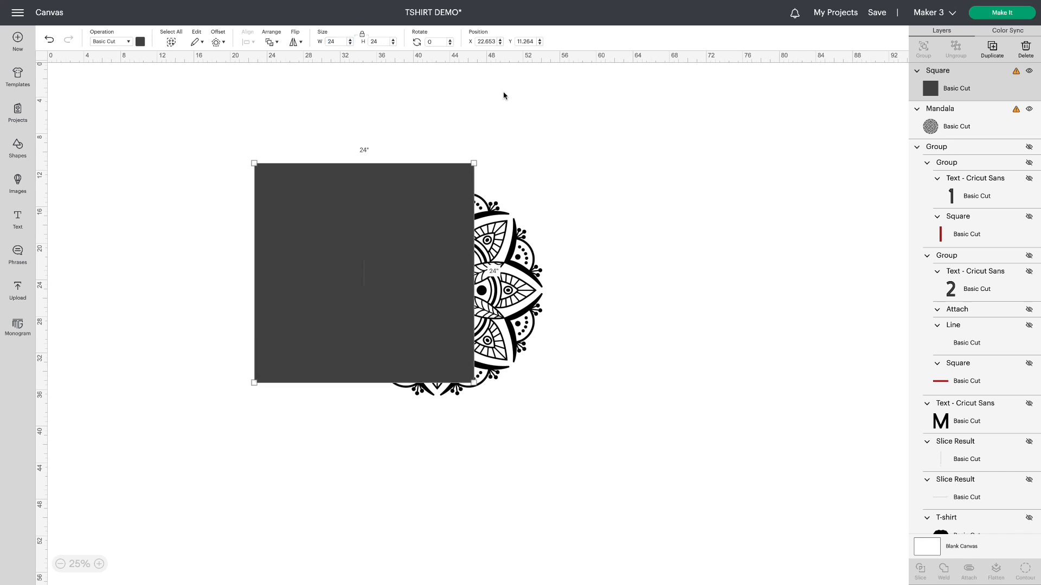
left_click_drag(396, 353, 365, 359)
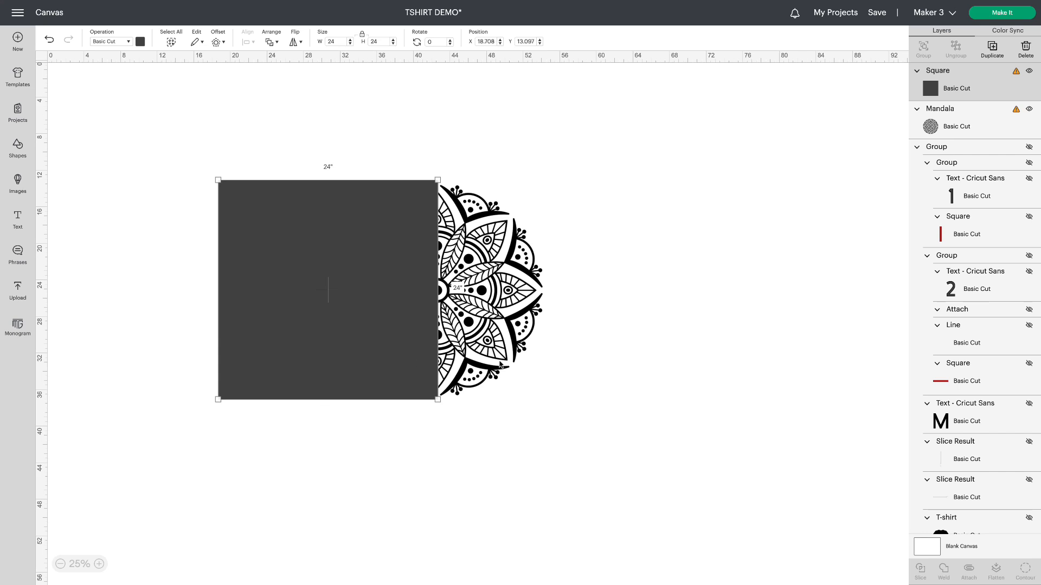
Step: Select the square and the mandala together and slice them
left_click(649, 352)
left_click(175, 141)
left_click_drag(176, 141, 683, 578)
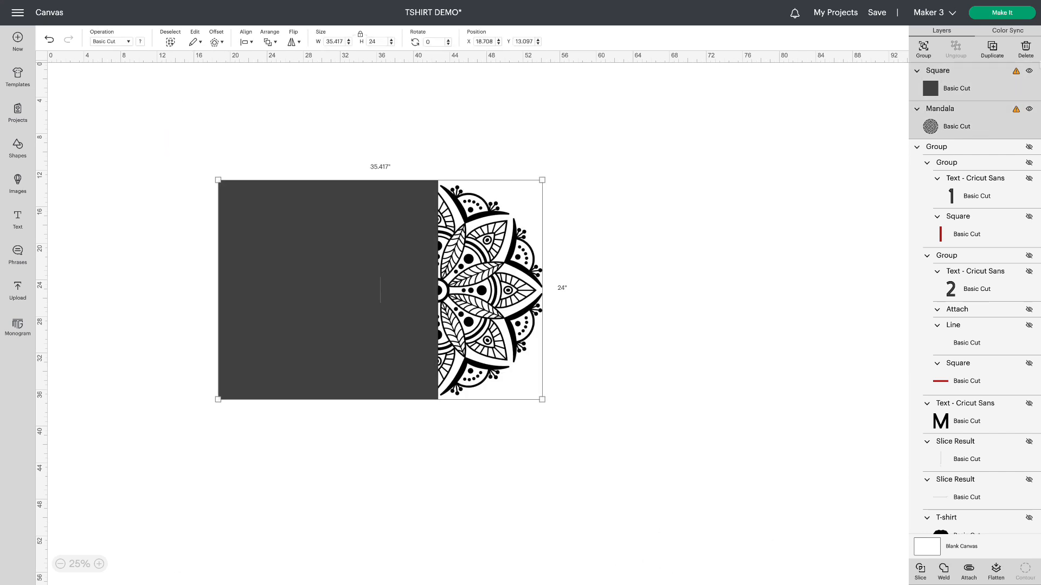
left_click(921, 572)
Step: Move the cut squares off the mandala and delete the surplus slice pieces, keeping the two mandala halves
left_click_drag(291, 362, 687, 301)
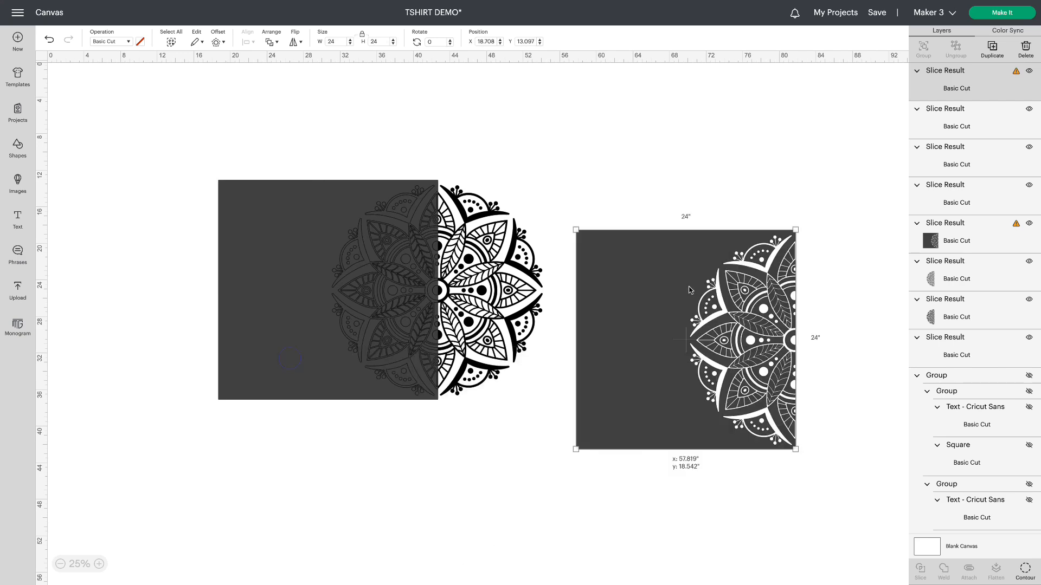
left_click_drag(284, 369, 742, 349)
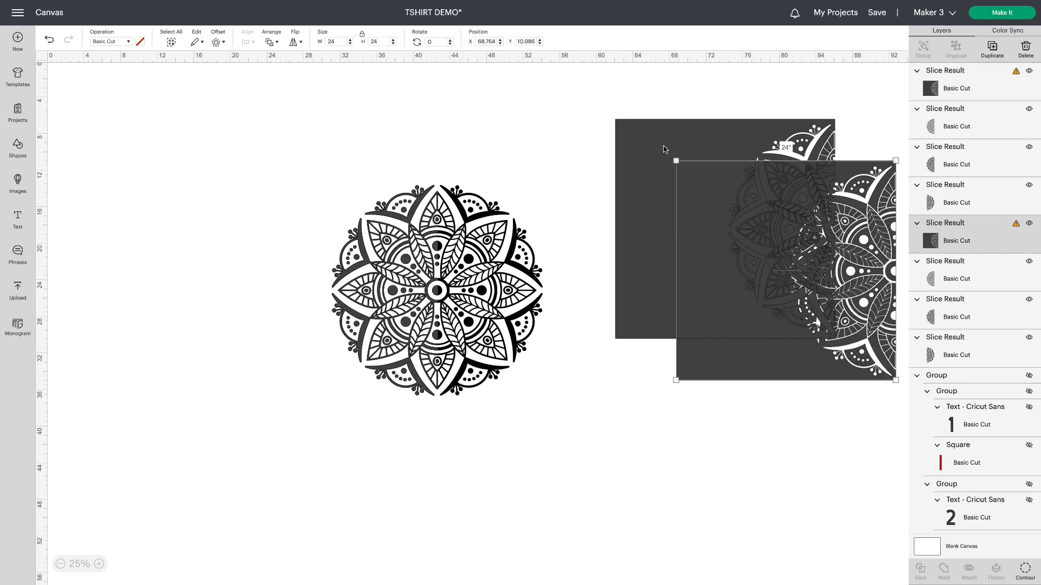
left_click_drag(677, 76, 853, 313)
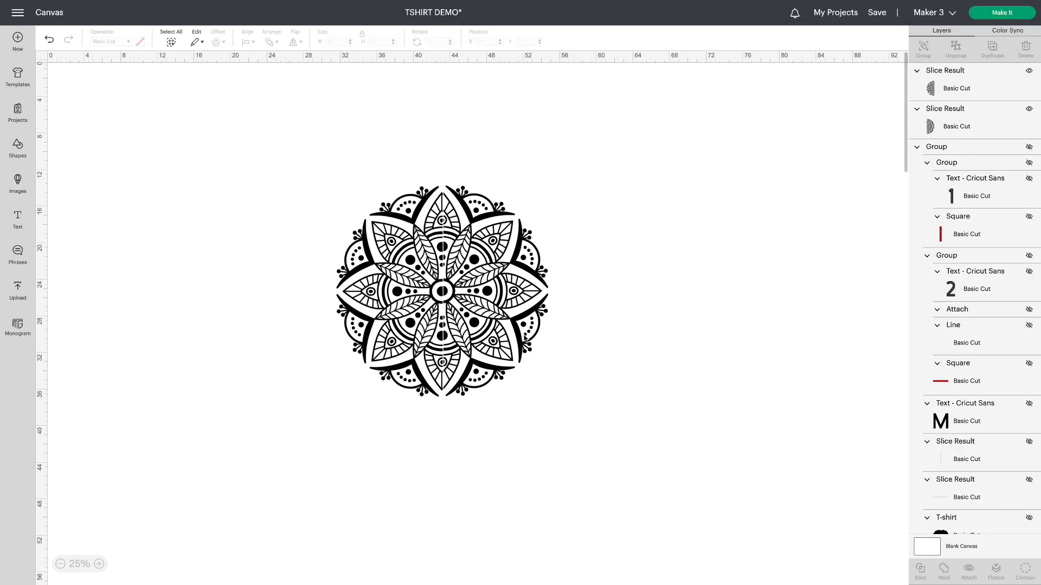
Step: Move the right half of the mandala away to the far right of the canvas
left_click(524, 336)
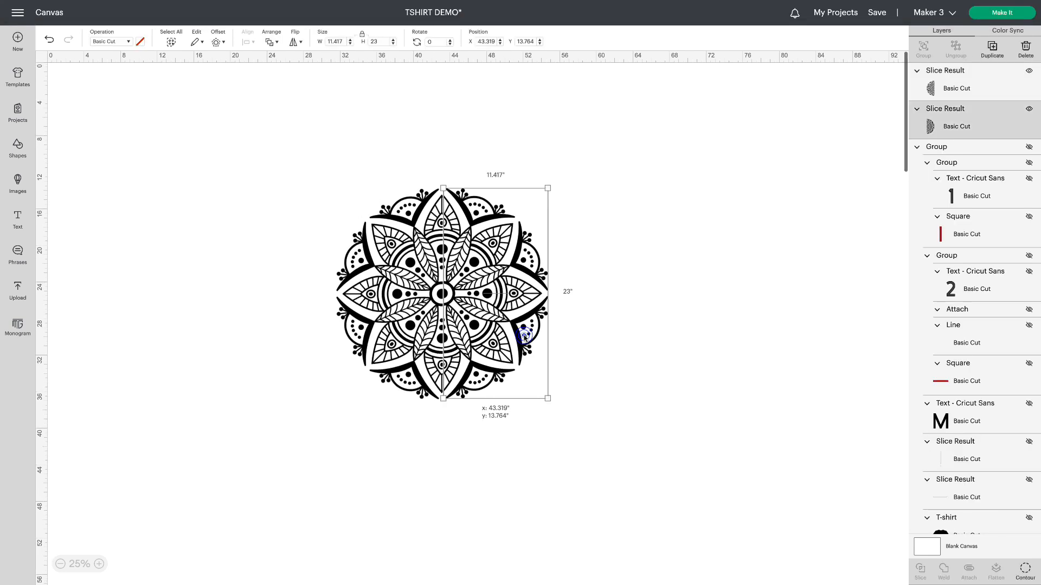
left_click_drag(524, 337, 785, 235)
scroll(605, 318, "down", 1)
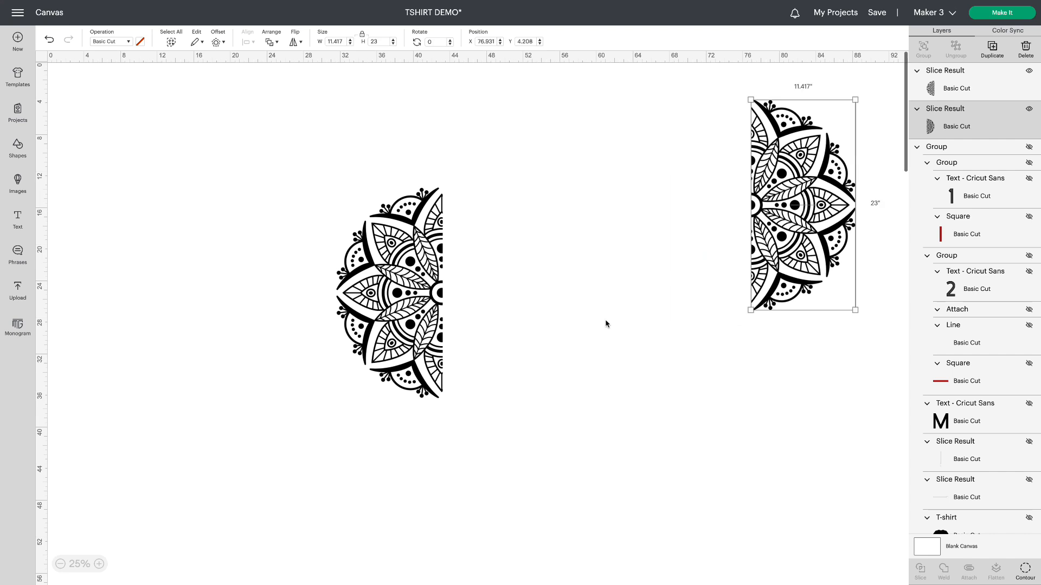
scroll(604, 320, "down", 1)
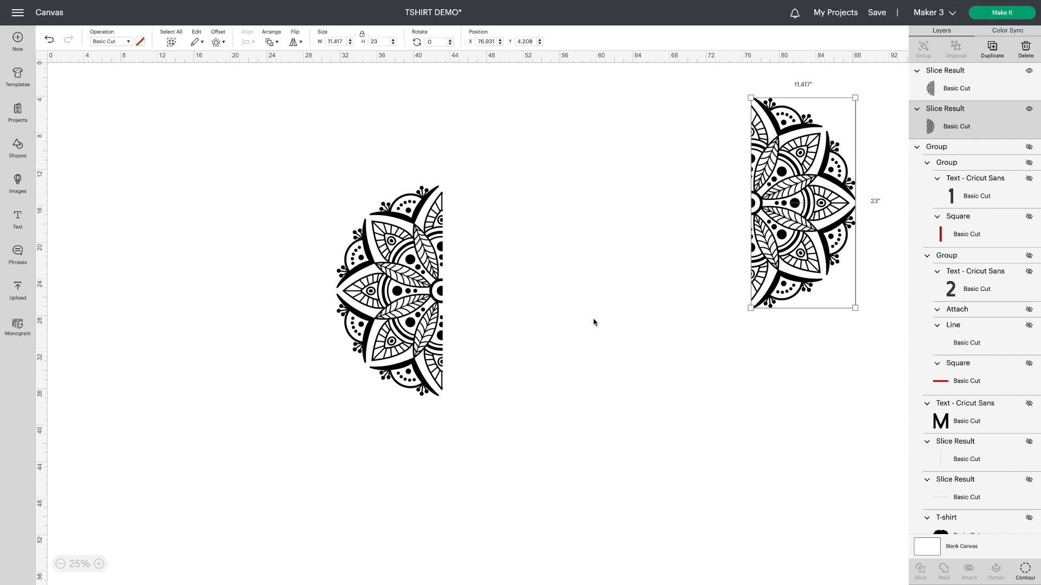
scroll(802, 239, "up", 1)
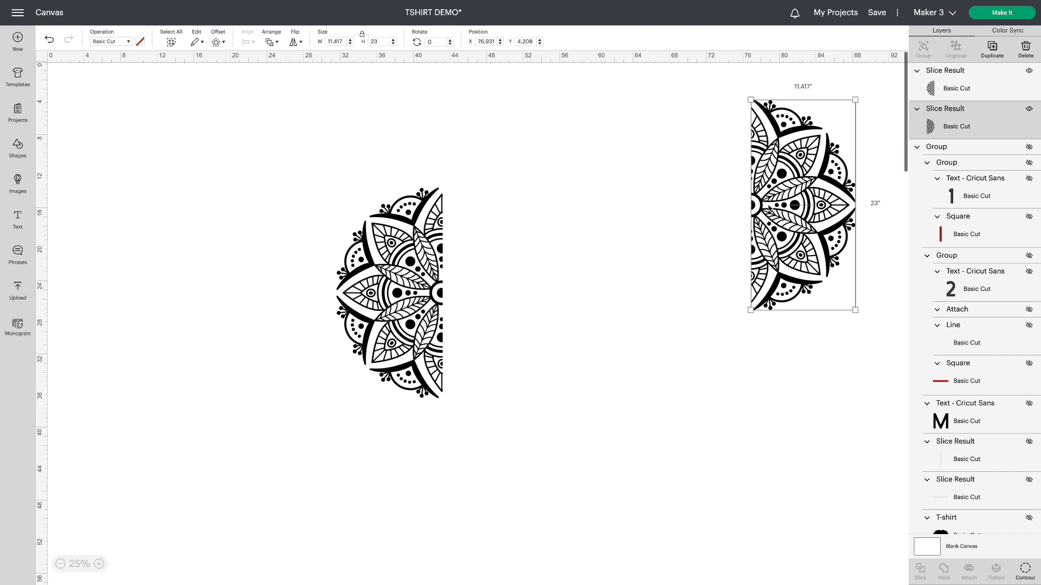
Step: Insert a sharp-cornered square, enlarge it to about 15.7", and cover the lower half of the left mandala piece
left_click(17, 146)
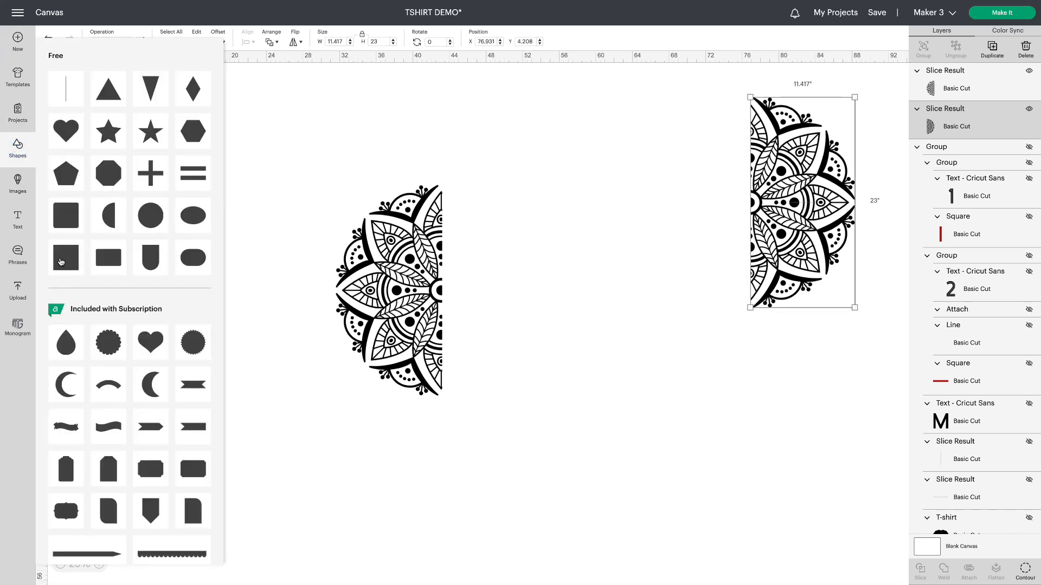
left_click(356, 450)
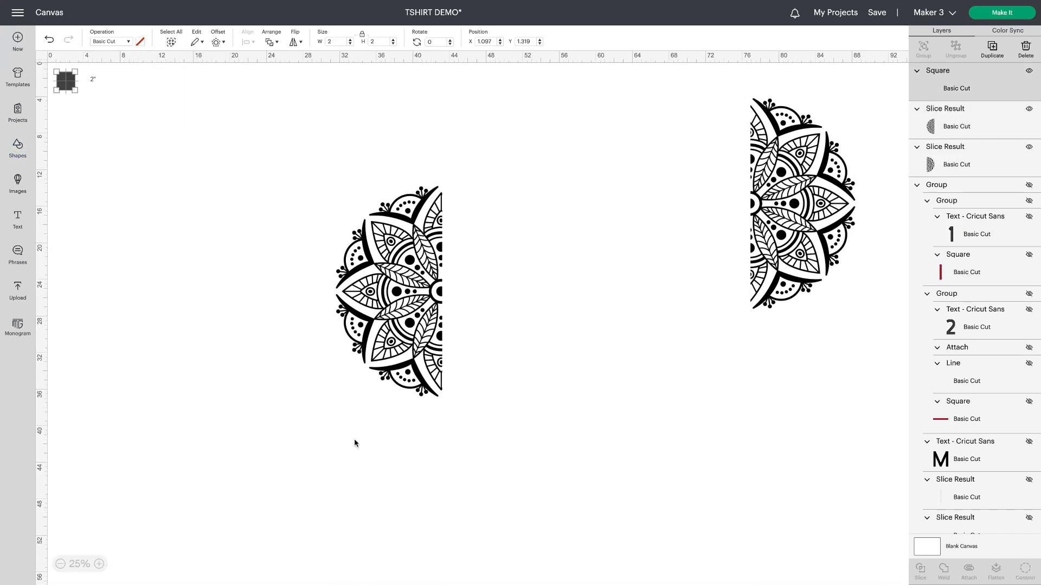
left_click_drag(59, 82, 468, 439)
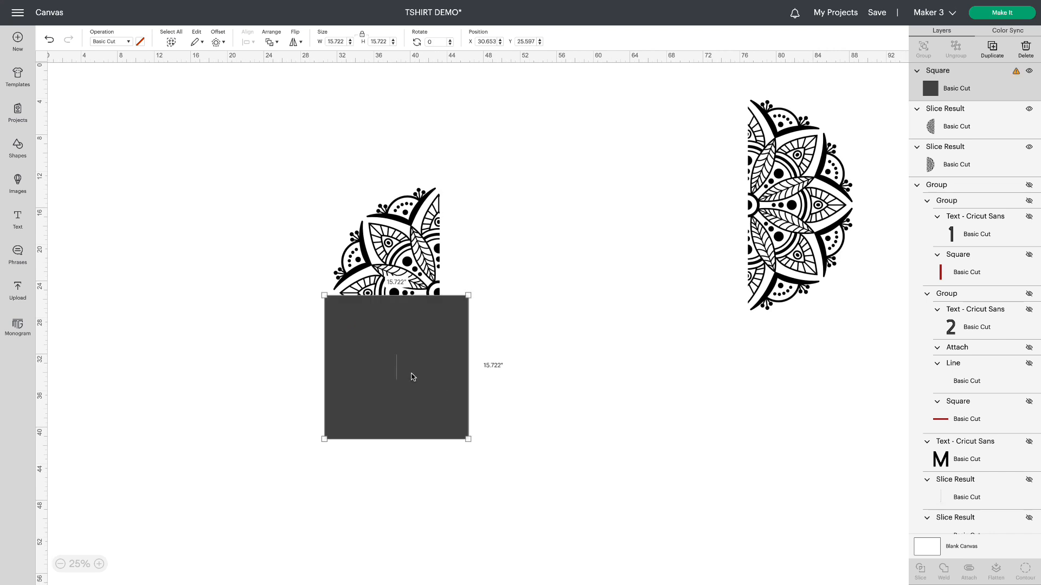
left_click_drag(412, 377, 411, 375)
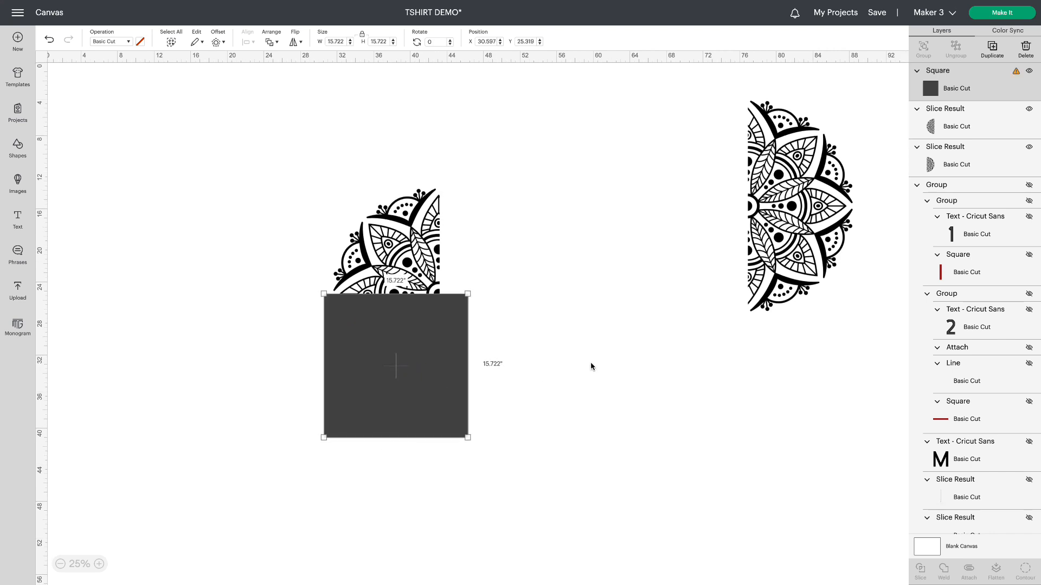
Step: Slice the left mandala half with the square covering its lower part
left_click_drag(286, 135, 488, 470)
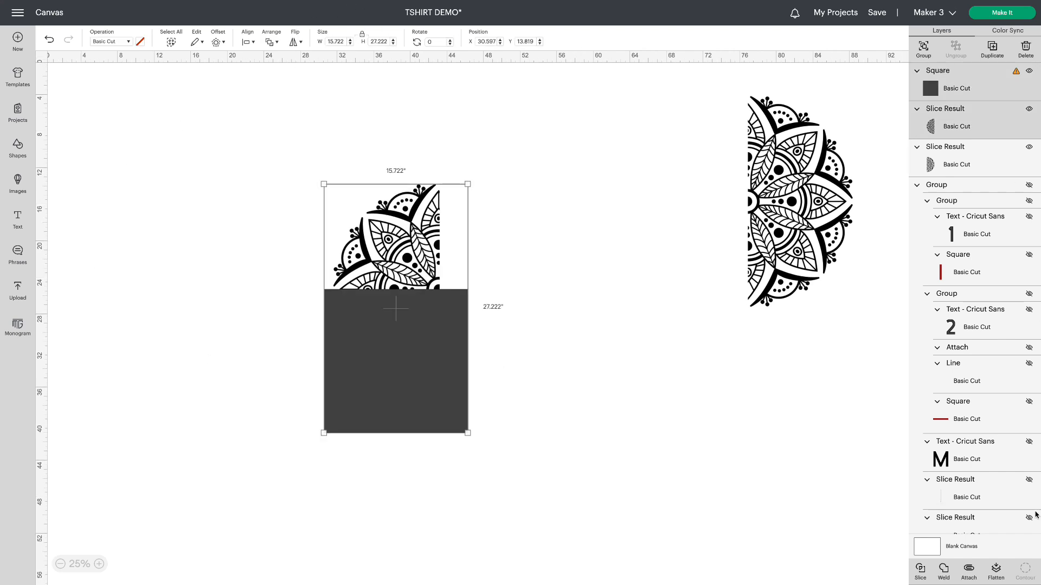
left_click(920, 569)
scroll(621, 532, "up", 1)
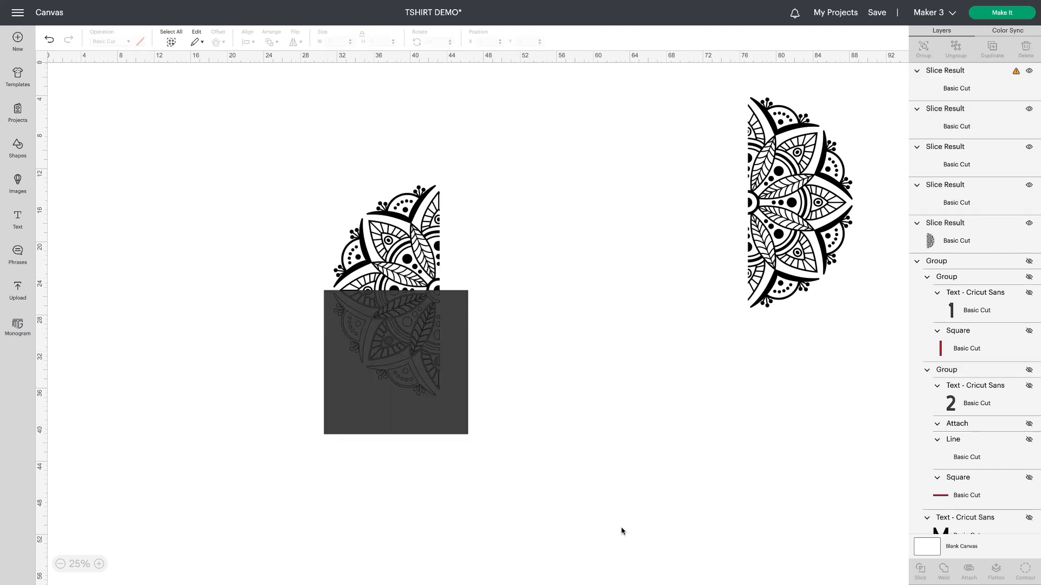
Step: Separate the upper-left mandala quarter from the other slices, move those slices aside, and delete the cut square
left_click_drag(391, 247, 187, 199)
left_click_drag(274, 250, 483, 447)
left_click_drag(382, 401, 817, 299)
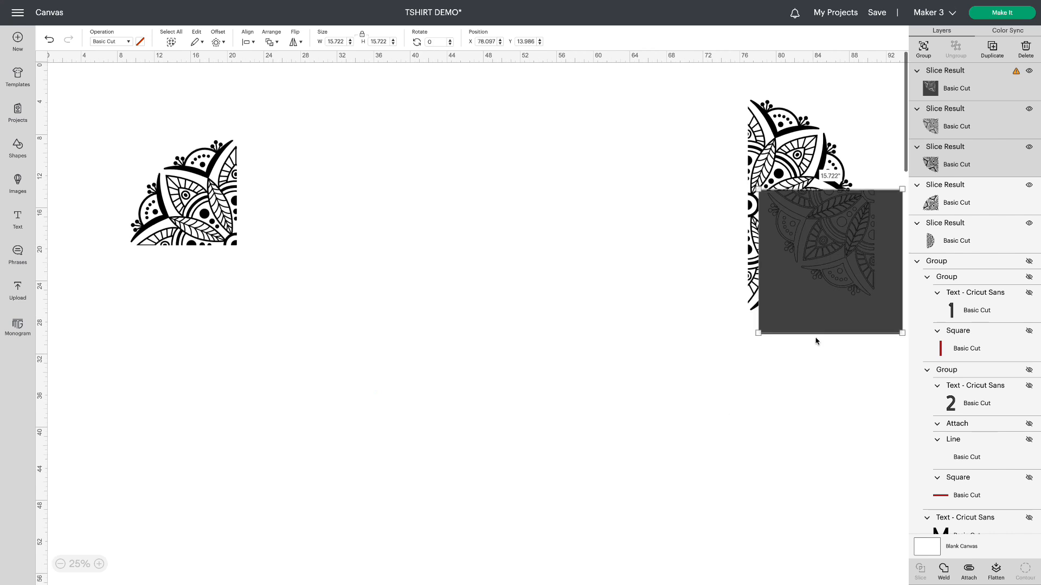
left_click(997, 77)
left_click(1025, 49)
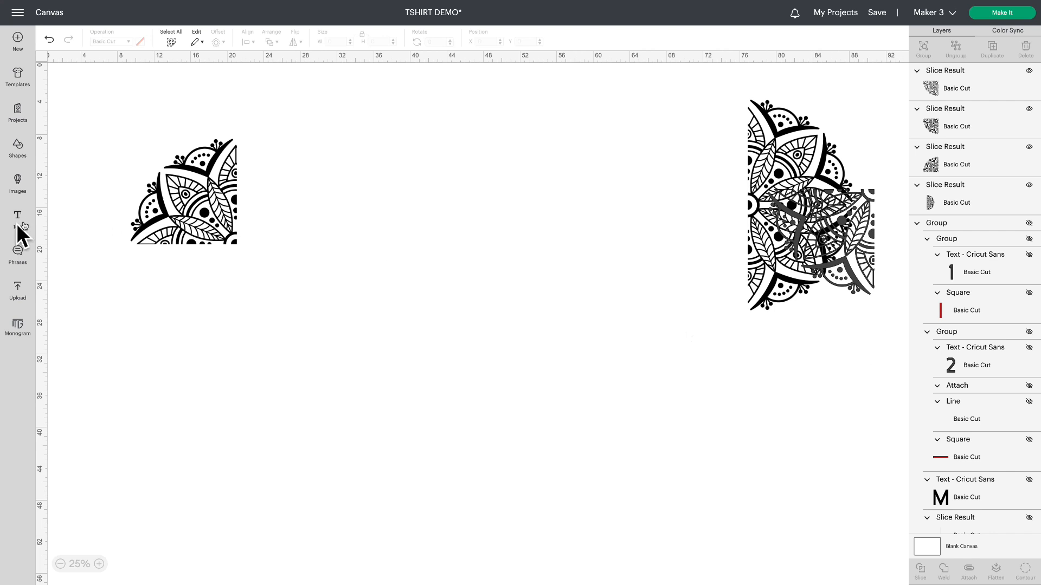
Step: Reposition the mandala quarter, unlock its proportions and set its height to 12.5"
left_click_drag(179, 227, 254, 273)
scroll(343, 284, "down", 1)
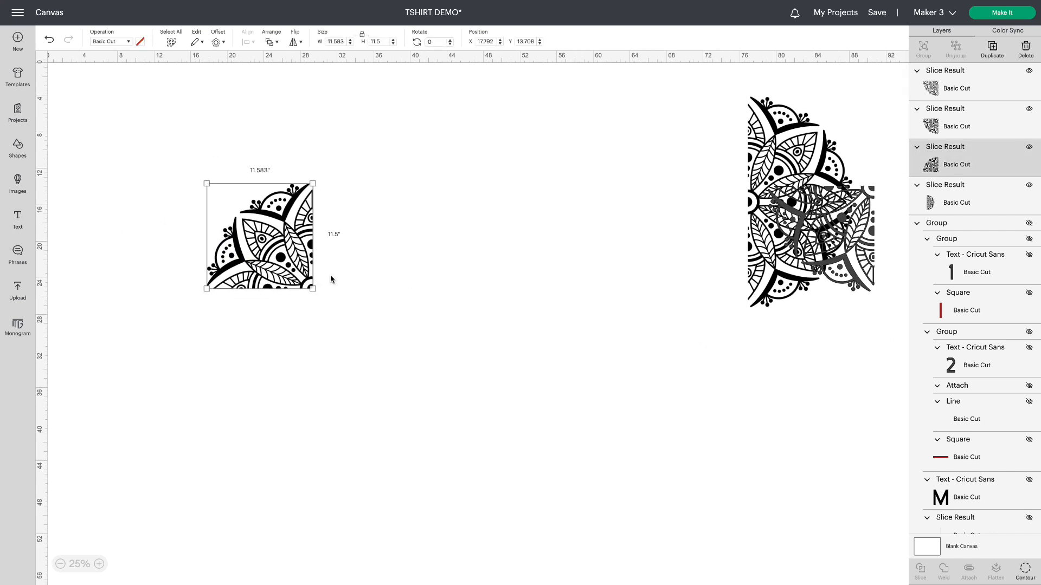
scroll(781, 150, "down", 2)
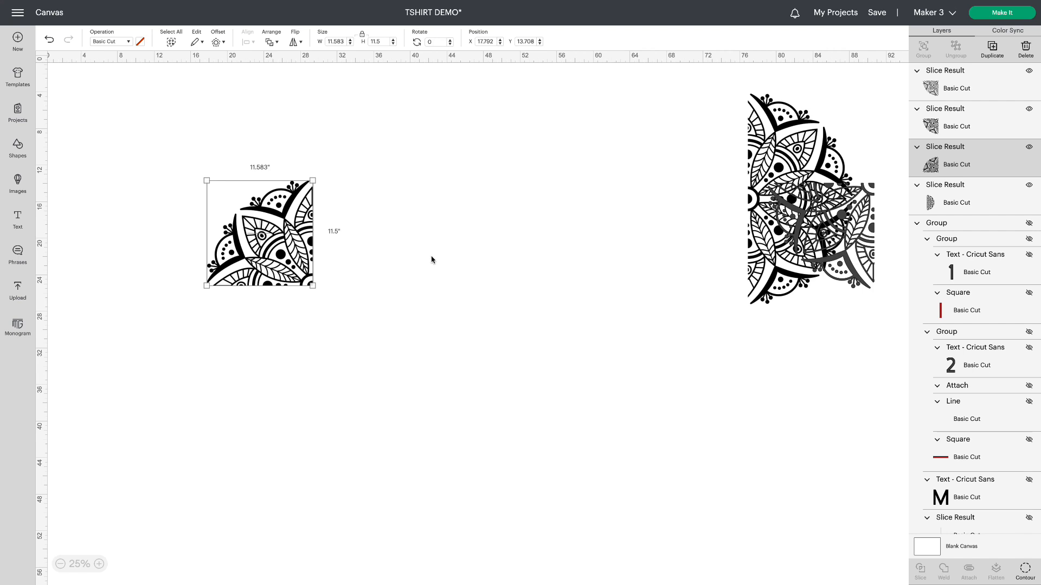
scroll(432, 260, "down", 1)
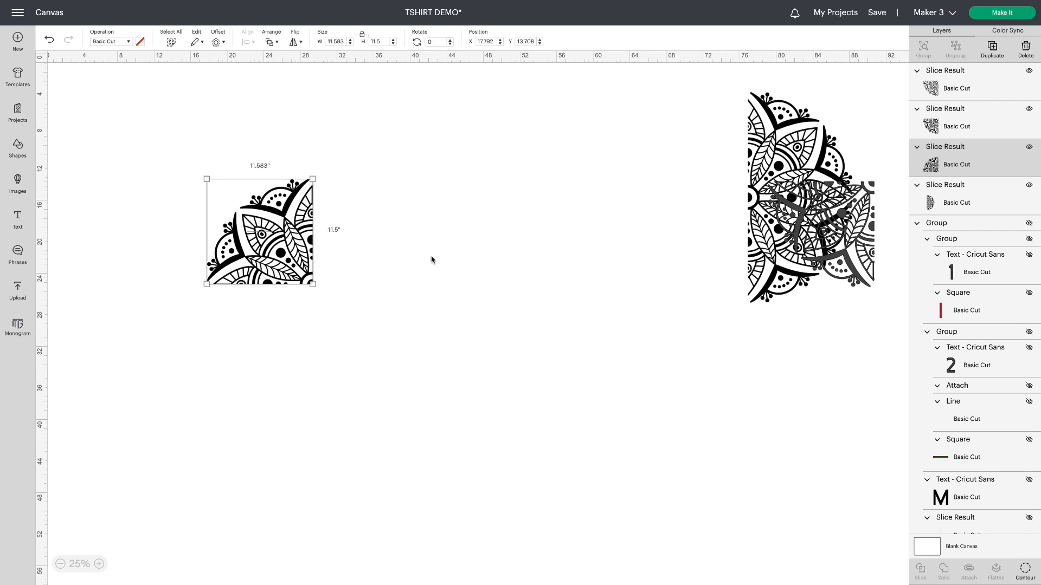
scroll(342, 218, "right", 1)
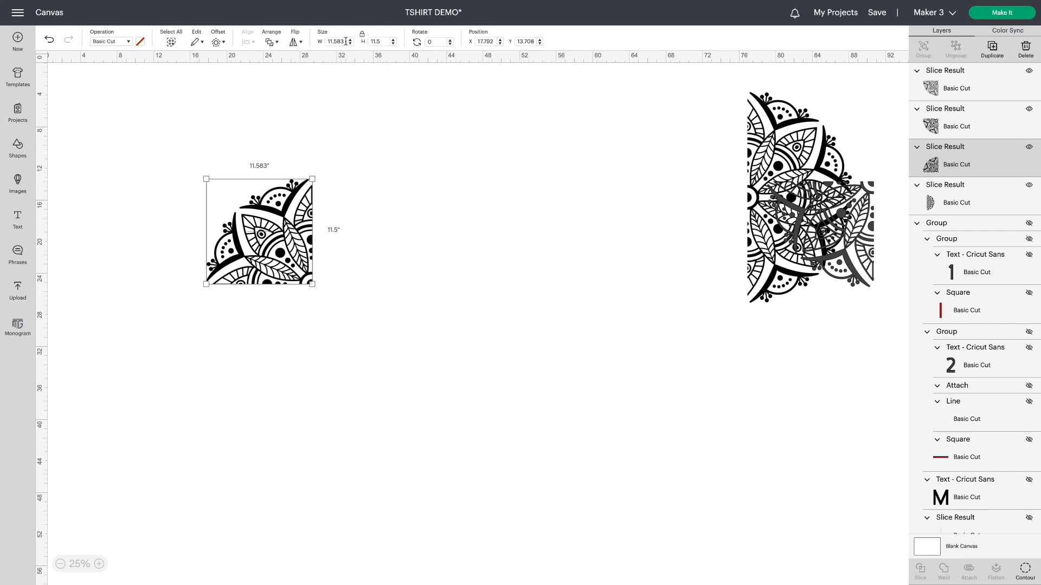
left_click(362, 37)
left_click(383, 42)
scroll(491, 141, "up", 2)
type("12.5")
key("Return")
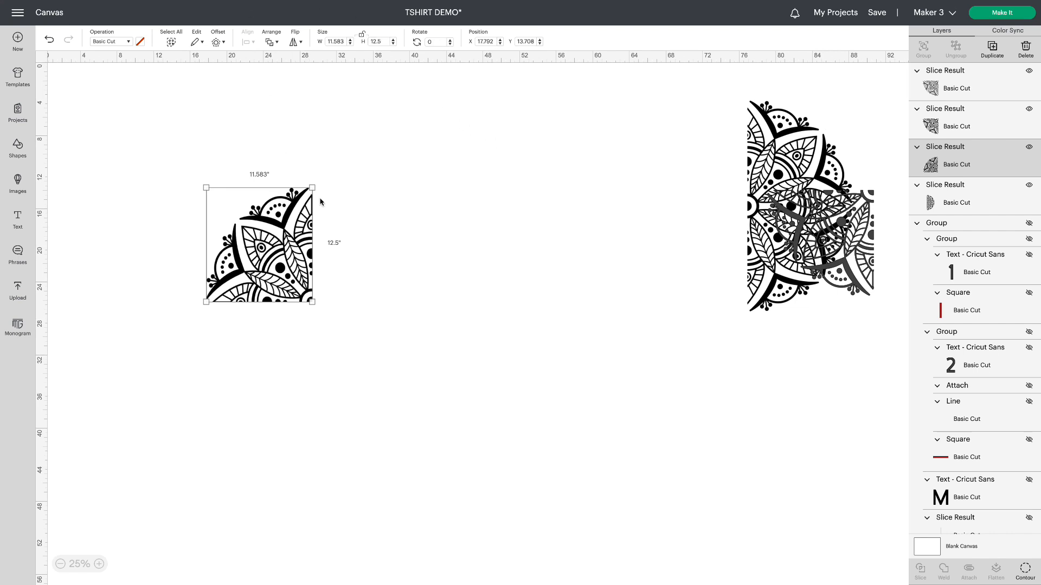
Step: Flip the mandala quarter horizontally and set its width to 11.5"
left_click(294, 41)
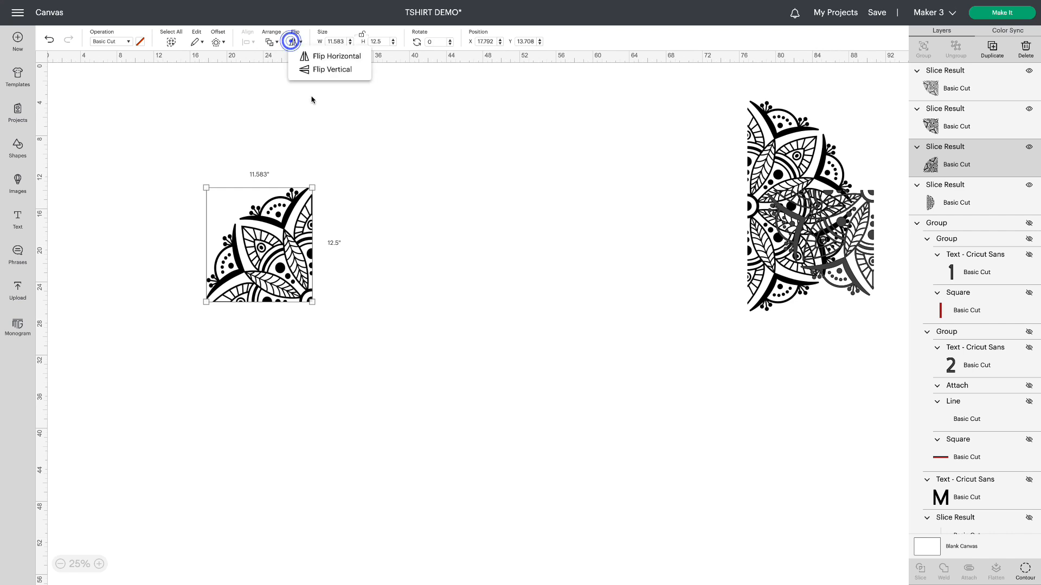
left_click(321, 57)
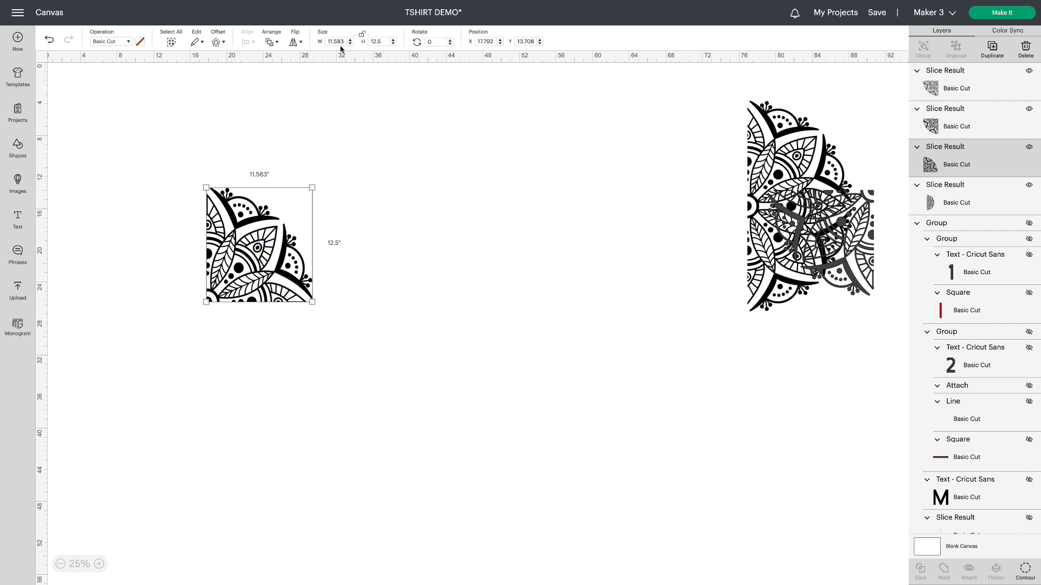
left_click(341, 42)
key("Return")
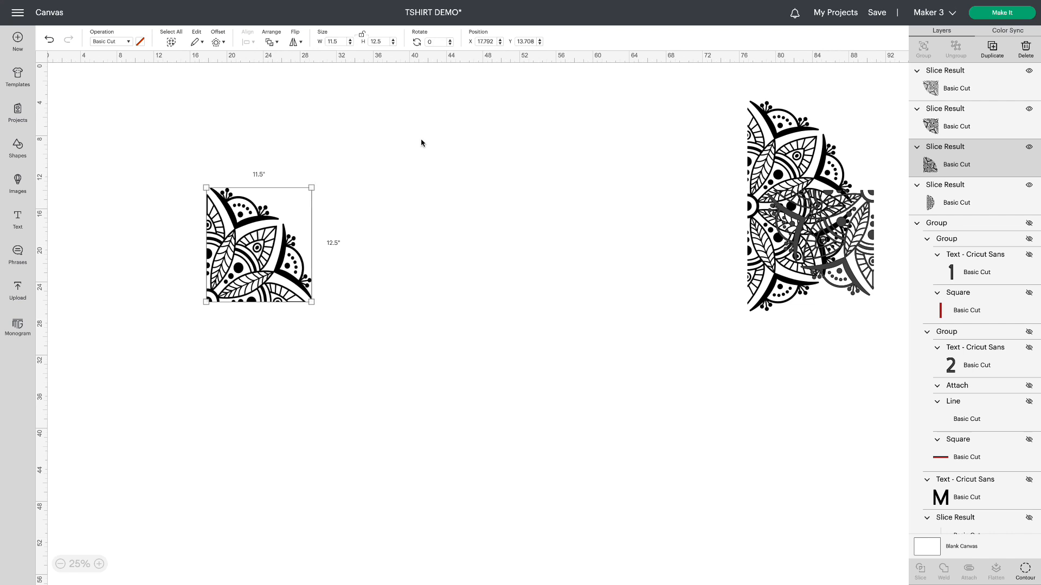
Step: Move the mandala quarter toward the lower middle of the canvas and make the hidden T-shirt layer visible
left_click_drag(250, 277, 377, 276)
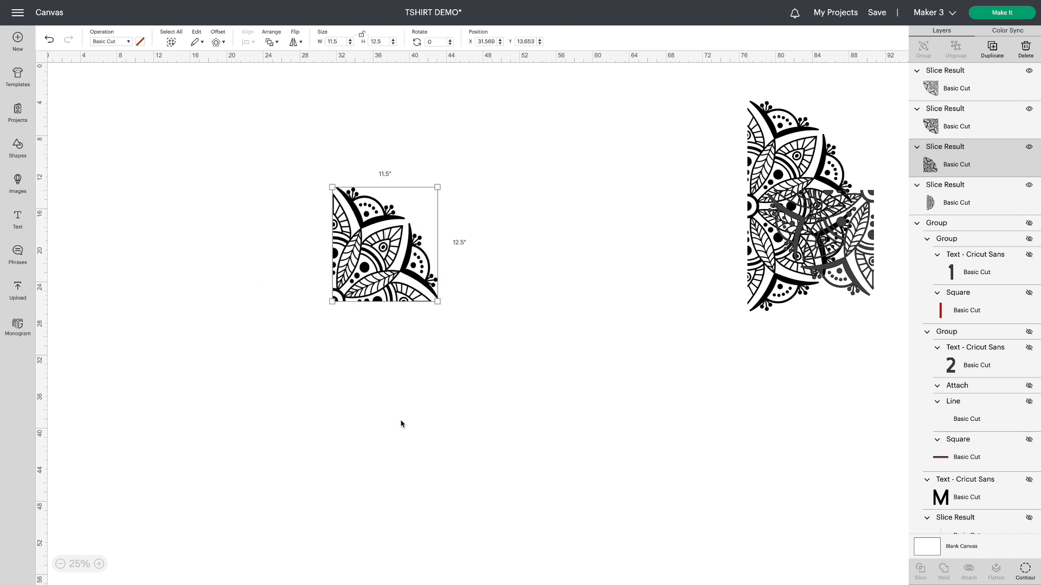
left_click_drag(398, 222, 392, 306)
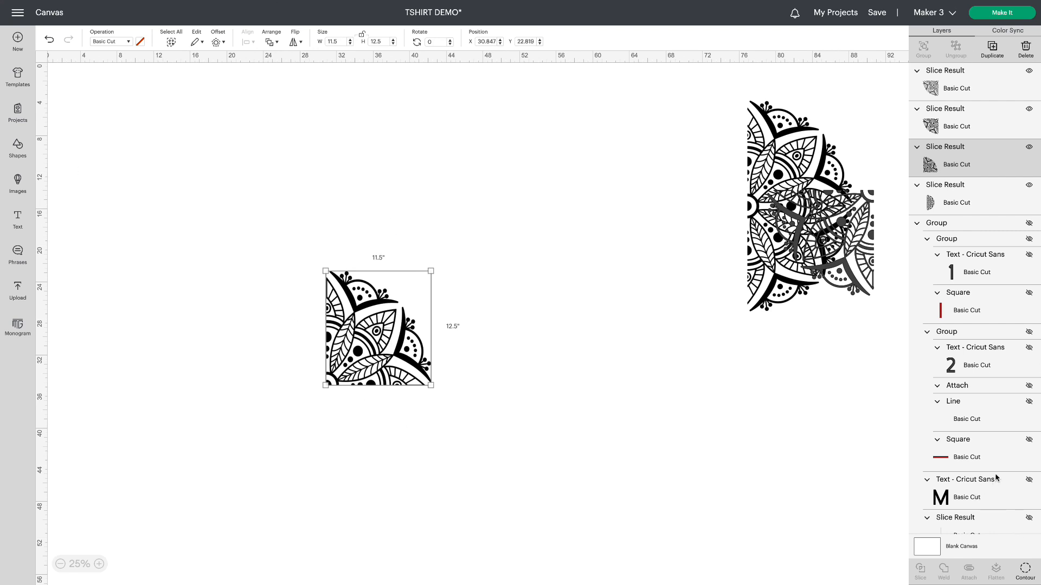
scroll(996, 478, "down", 3)
left_click(1028, 465)
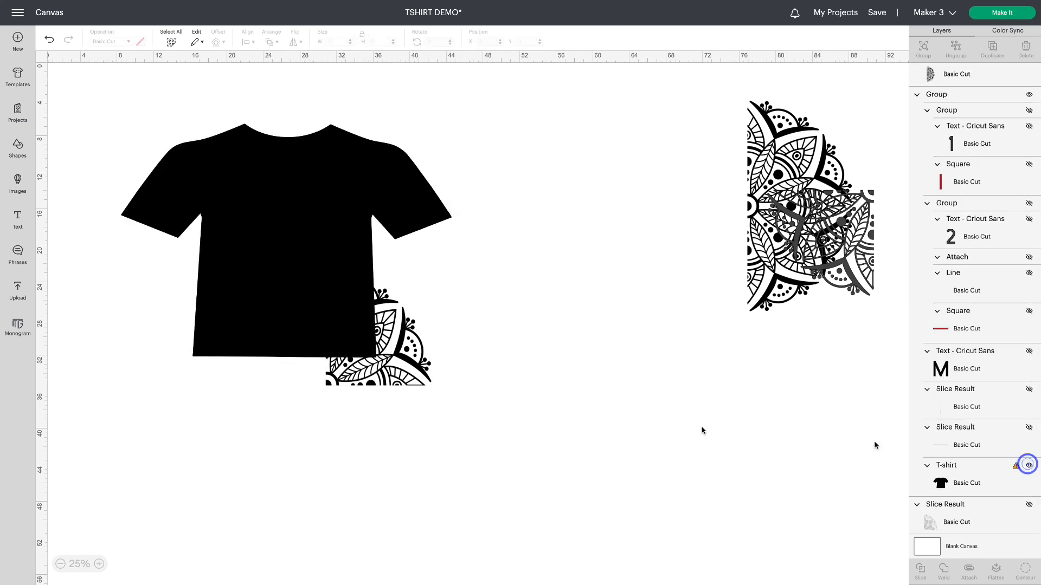
Step: Recolor the mandala quarter white and place it in the lower-left corner of the T-shirt
left_click_drag(407, 382, 502, 339)
left_click(139, 42)
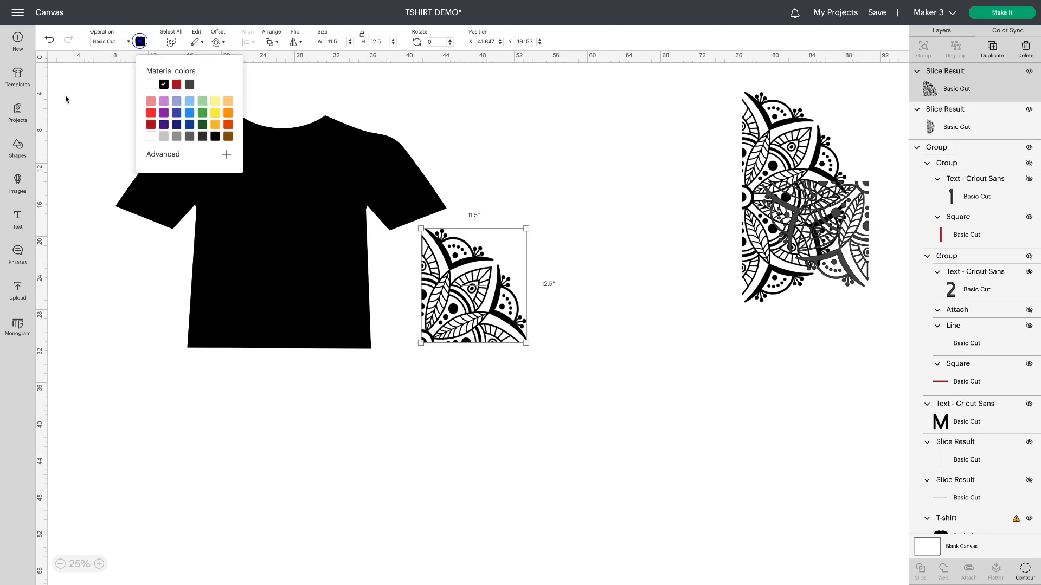
left_click(150, 136)
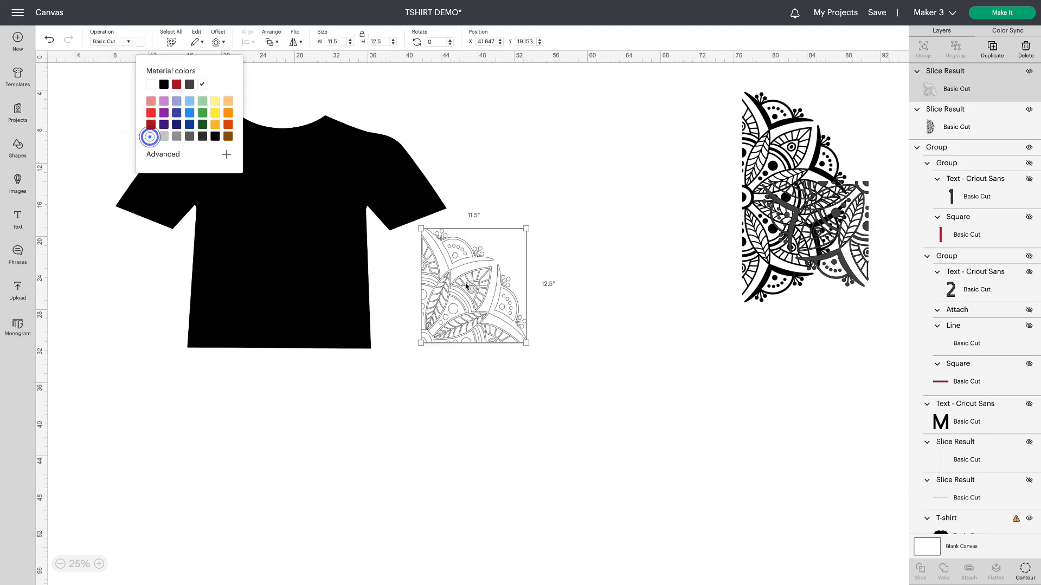
left_click_drag(466, 299, 246, 302)
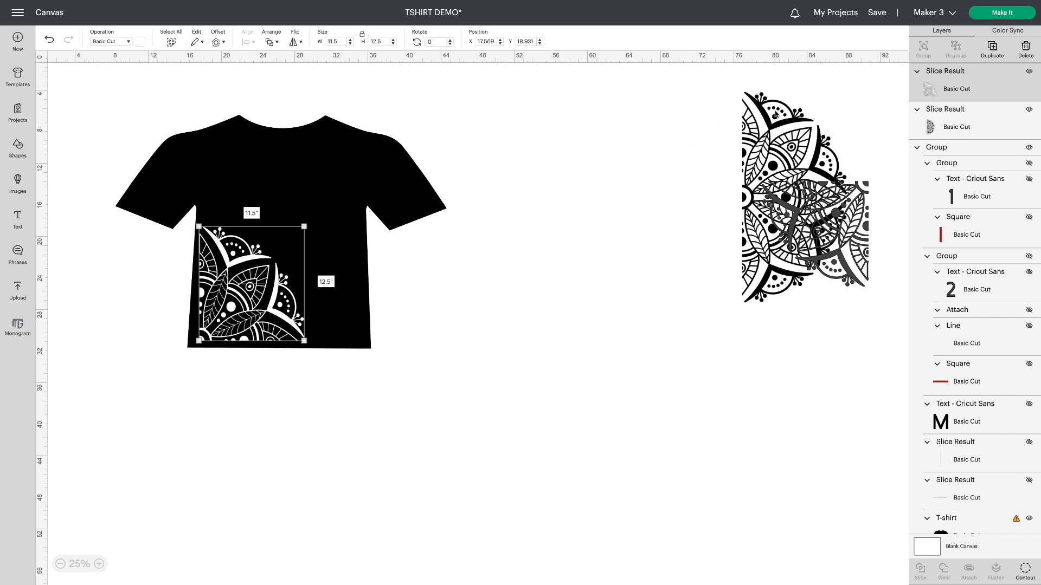
Step: Delete the leftover mandala slices beside the T-shirt and hide the T-shirt layer, leaving only the mandala quarter to cut
left_click_drag(720, 73, 859, 357)
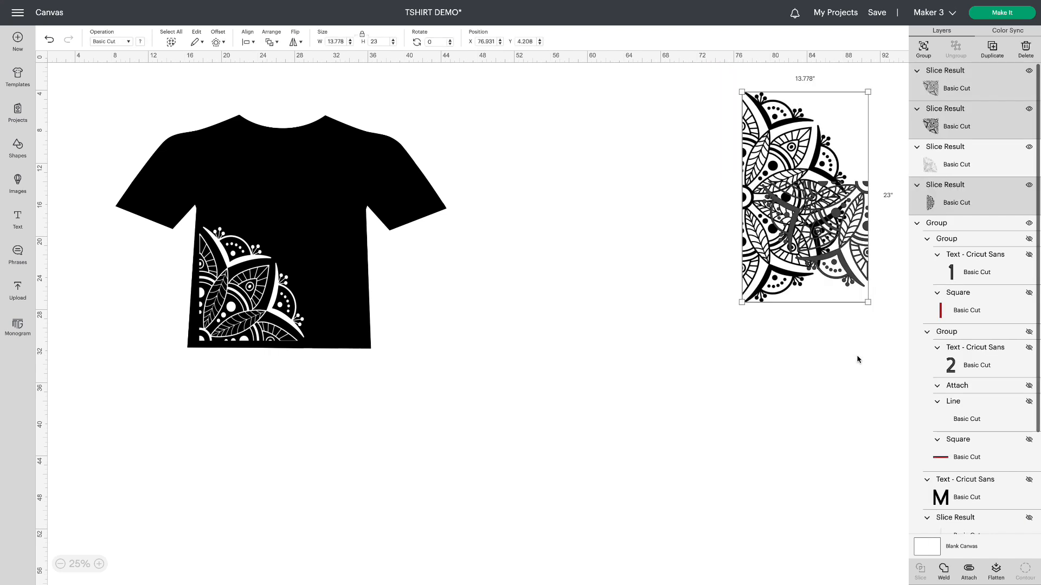
left_click(1024, 49)
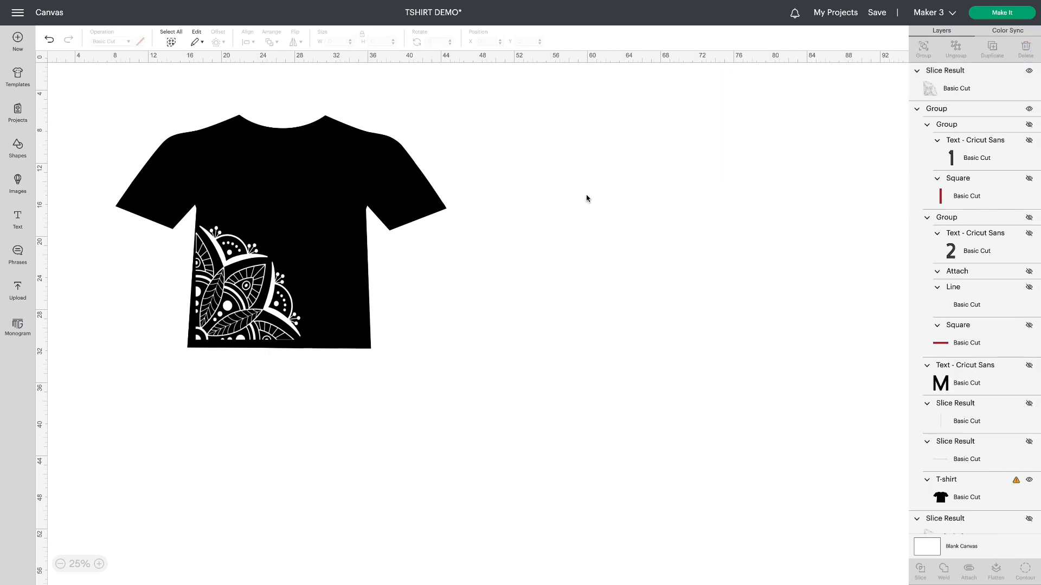
left_click(373, 234)
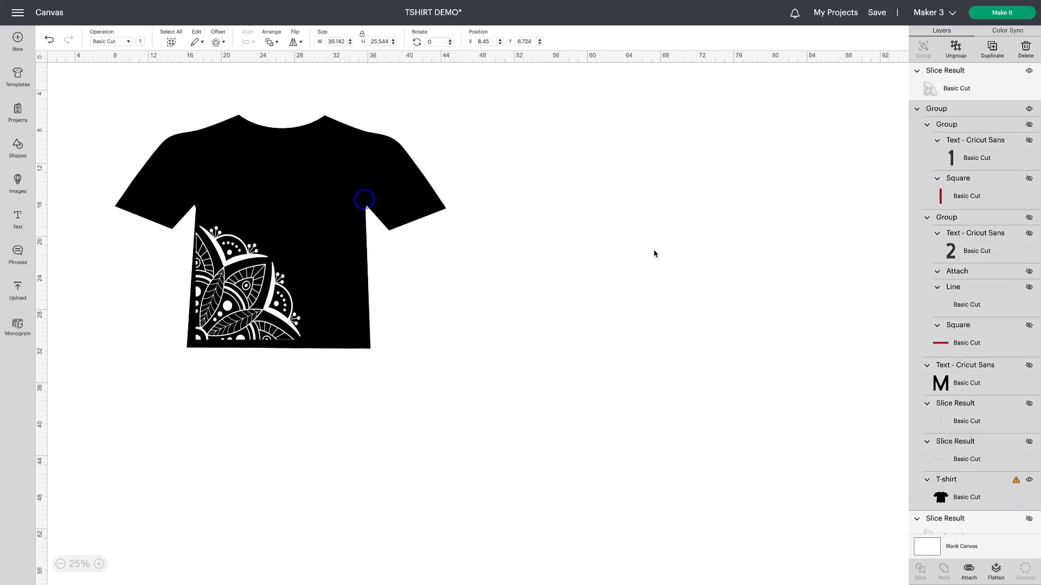
left_click(1029, 480)
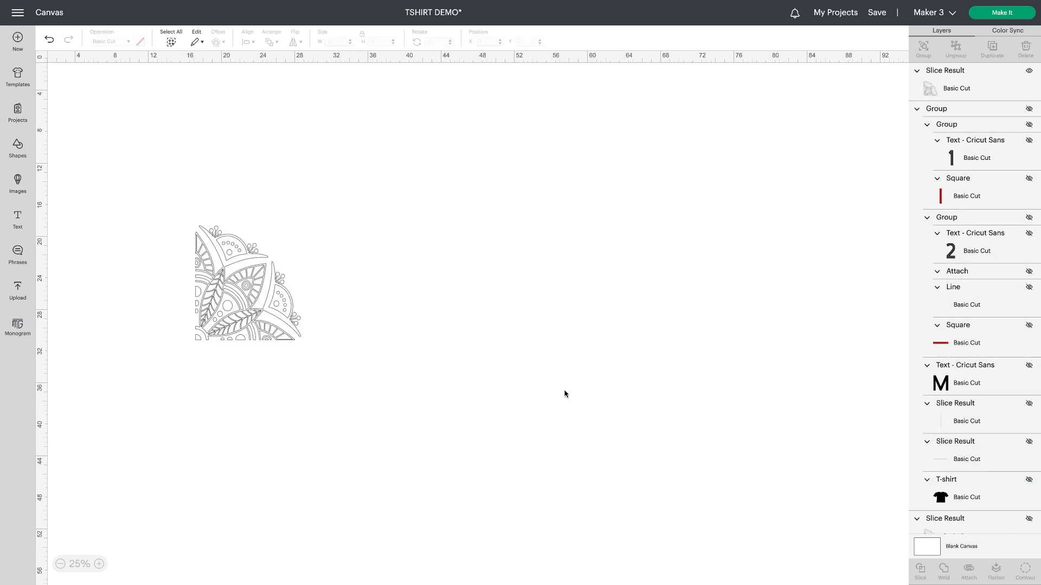
Step: Prepare the mandala quarter for cutting with On Mat material loading and turn on Mirror for the mat
left_click(987, 15)
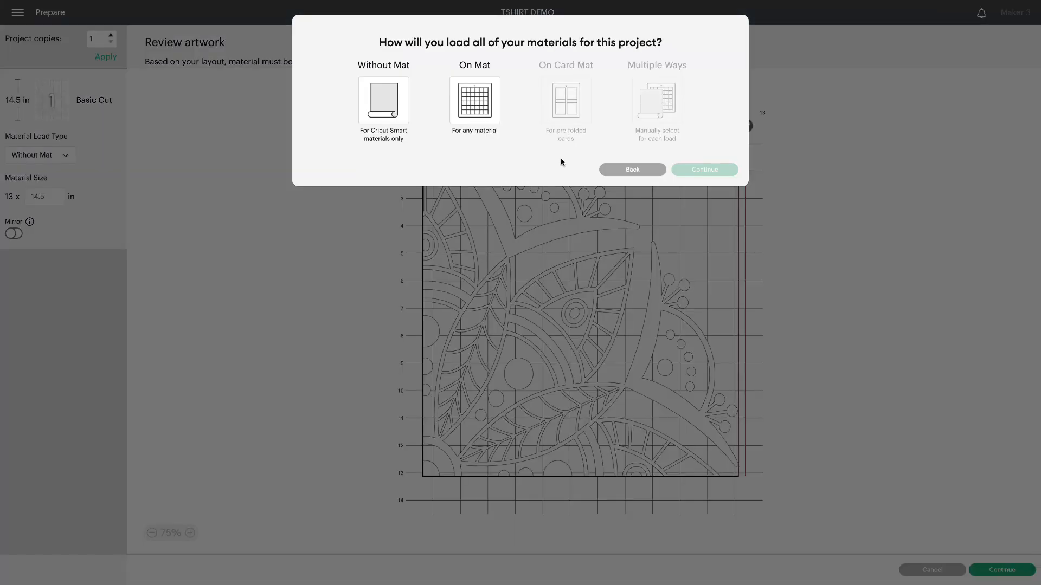
left_click(461, 105)
left_click(706, 206)
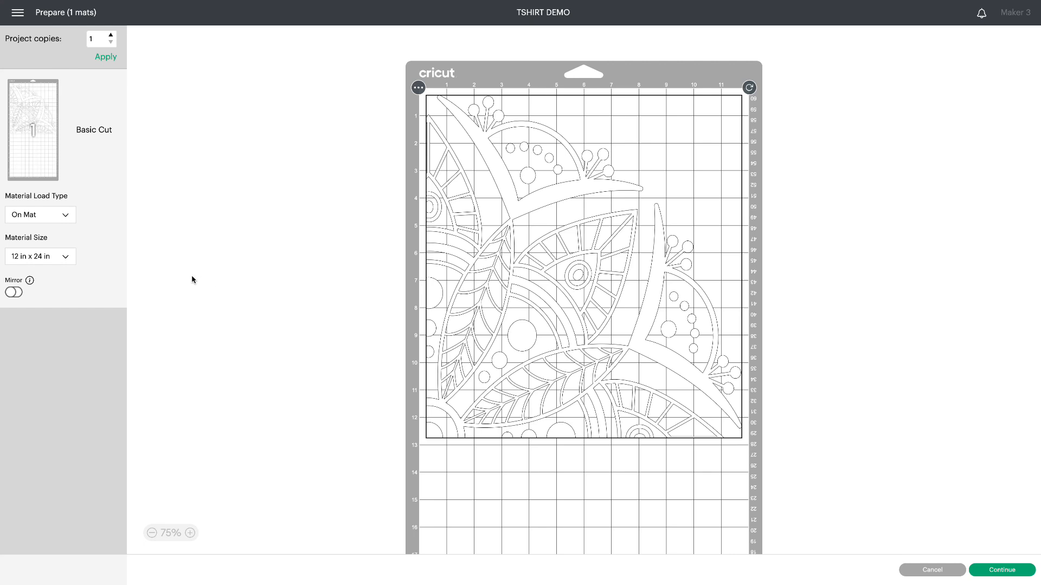
left_click(20, 293)
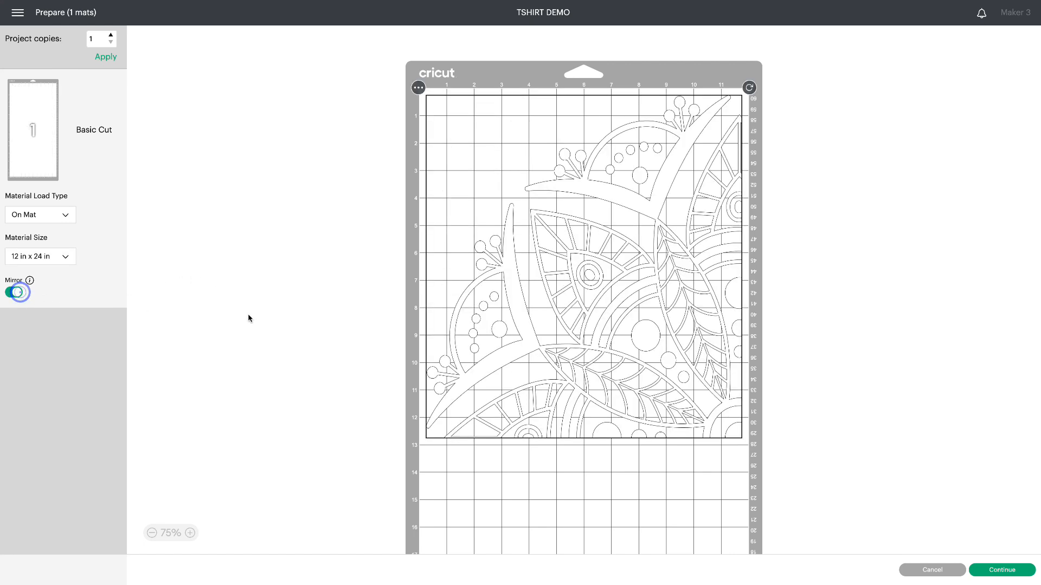